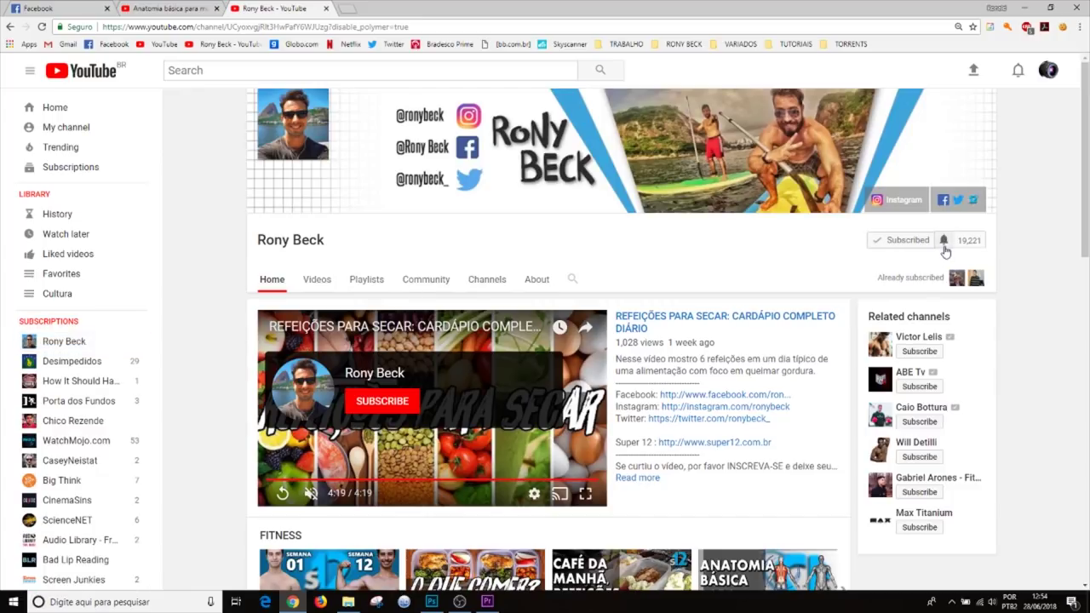
Step: Adjust the notification setting of the subscribed YouTube channel and save it
left_click(943, 243)
left_click(435, 249)
left_click(642, 418)
Step: Switch to Photoshop and hide Layer 2 in the thumbnail youtube1.psd document
left_click(433, 603)
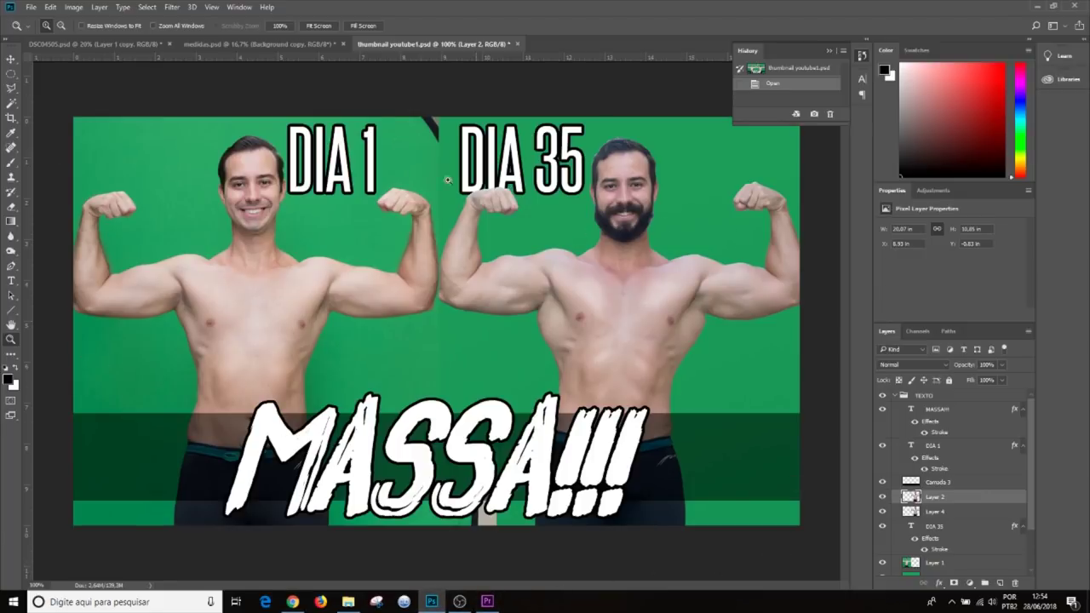
left_click(881, 497)
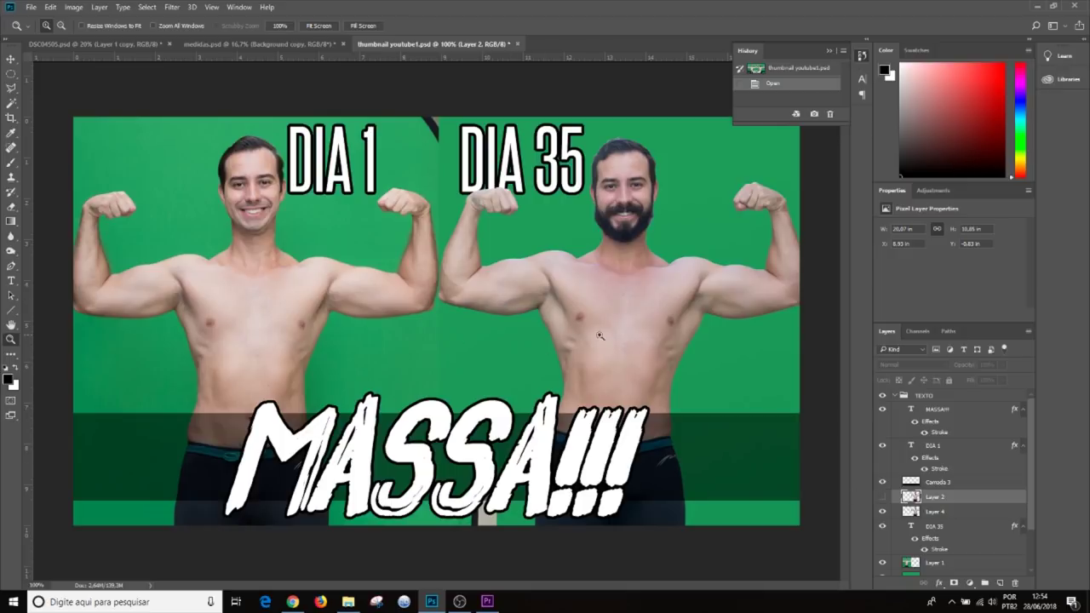
Step: Bring up medidas.psd and toggle the green Layer 2 off and on to inspect the original background behind the bearded figure
left_click(275, 42)
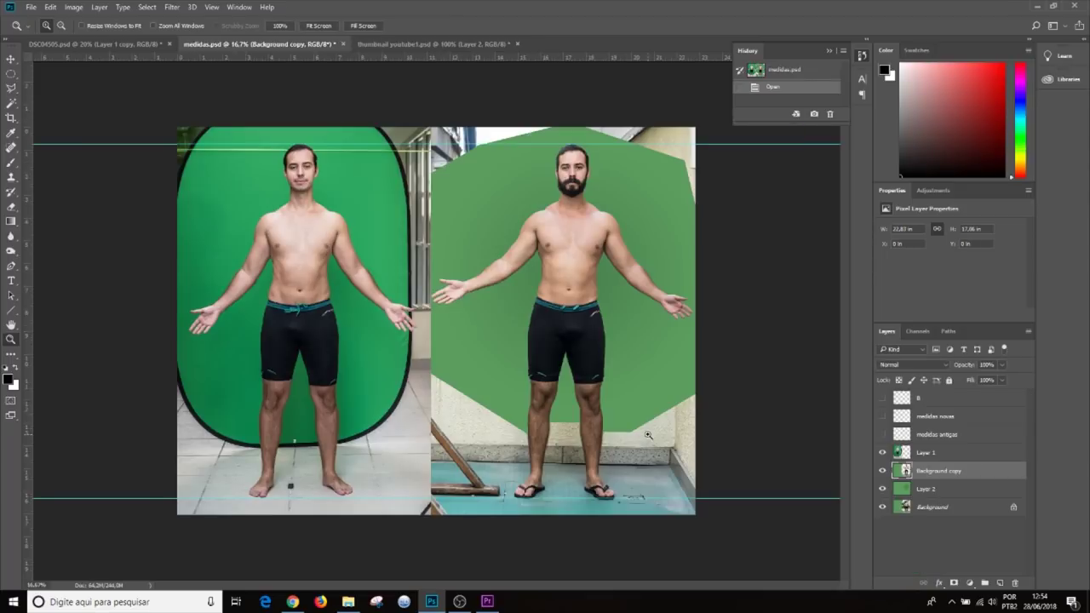
left_click(883, 490)
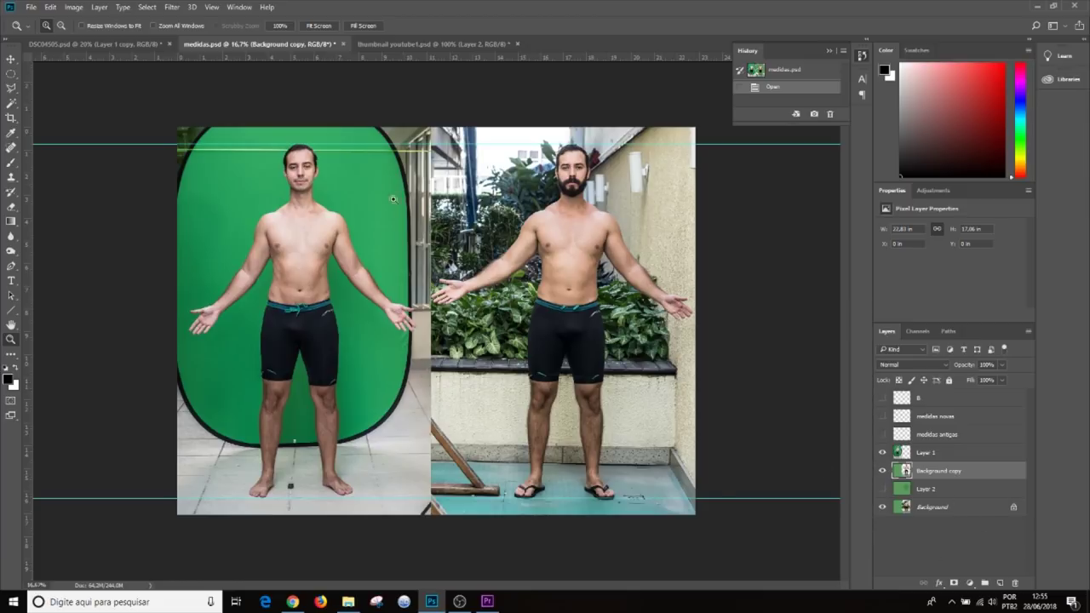
left_click(882, 489)
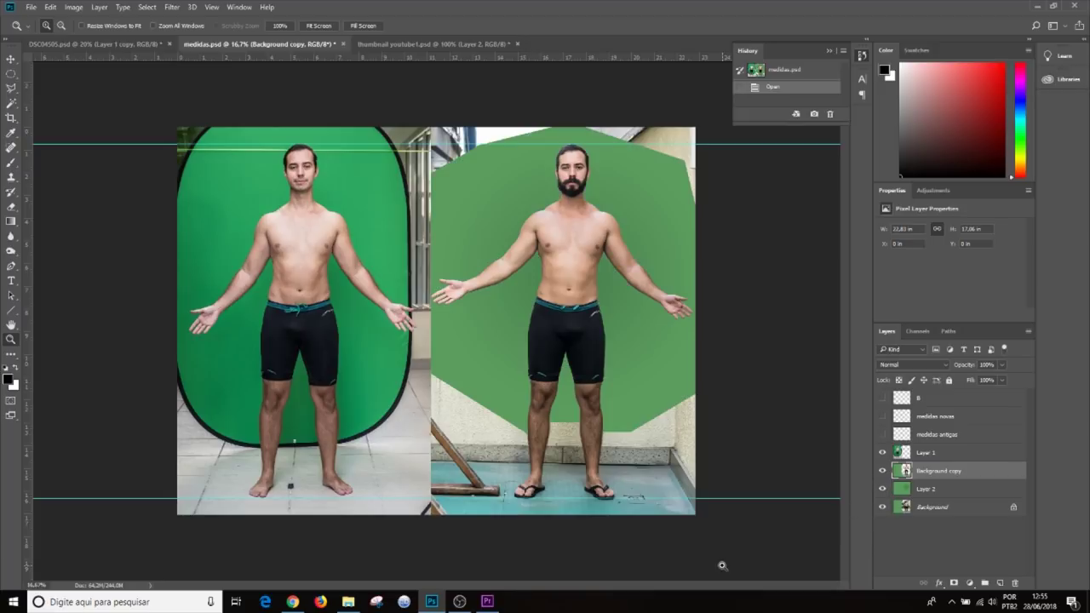
Step: Make the old and new body measurement layers visible over the two standing figures
left_click(882, 436)
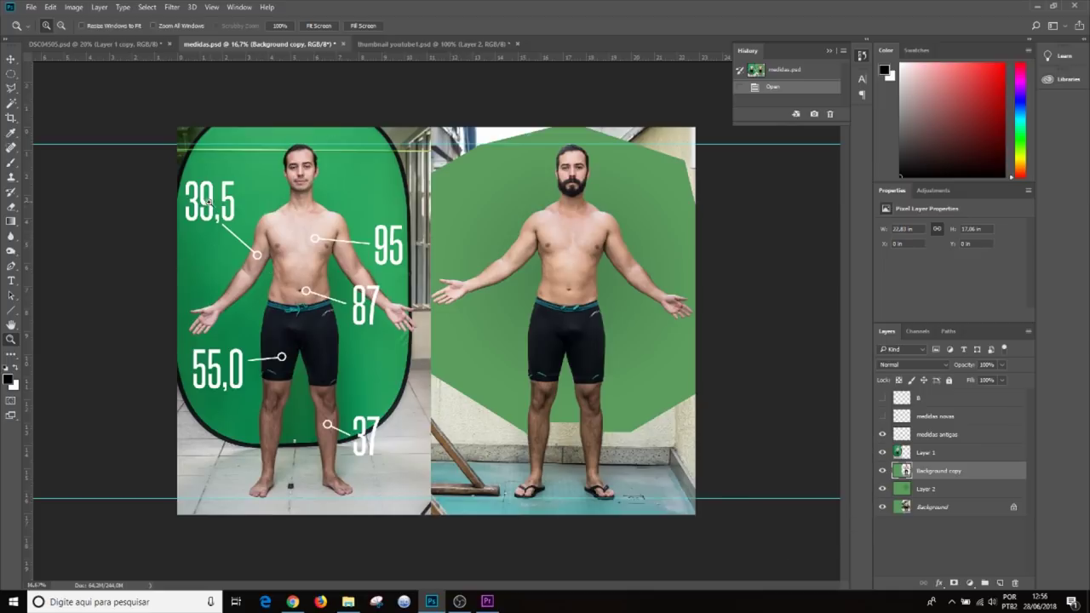
left_click(883, 416)
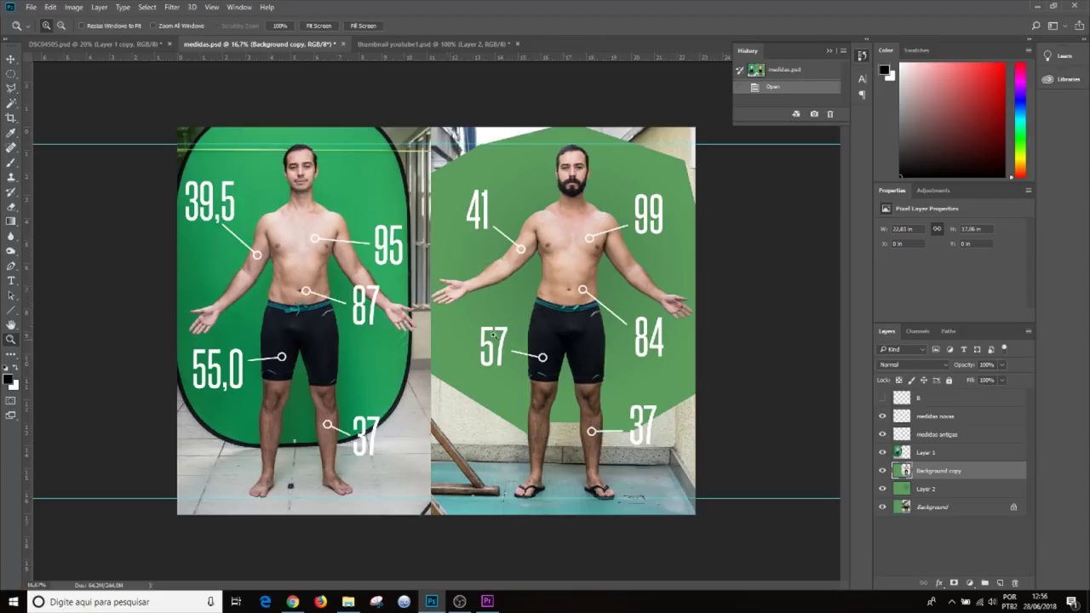
Step: Compare the shoulders, neck and chest of the two figures in medidas.psd at close range
left_click_drag(520, 187, 628, 246)
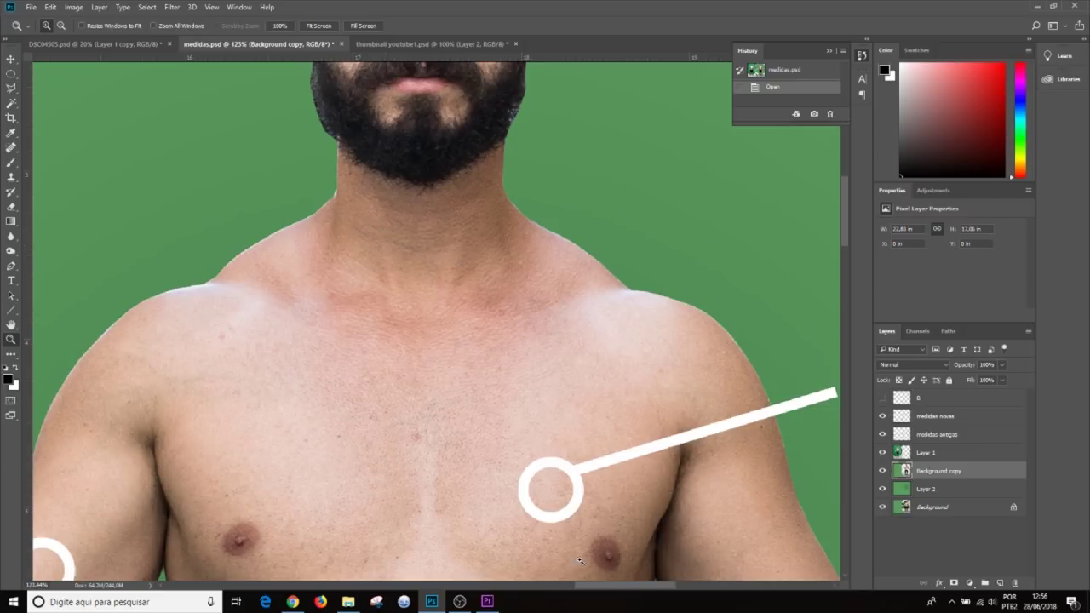
left_click_drag(610, 584, 367, 590)
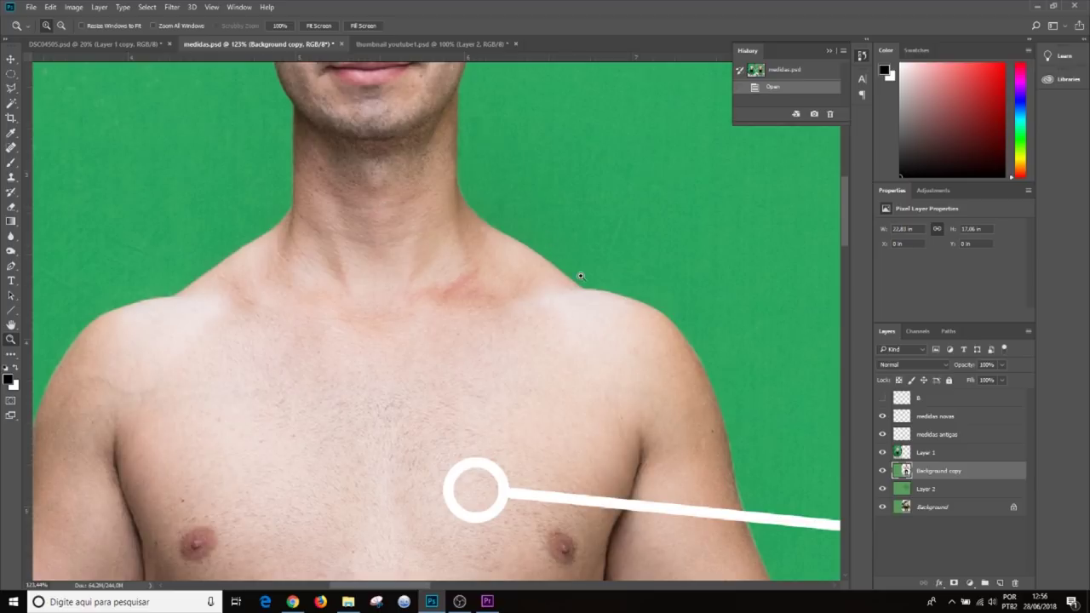
left_click_drag(417, 590, 652, 587)
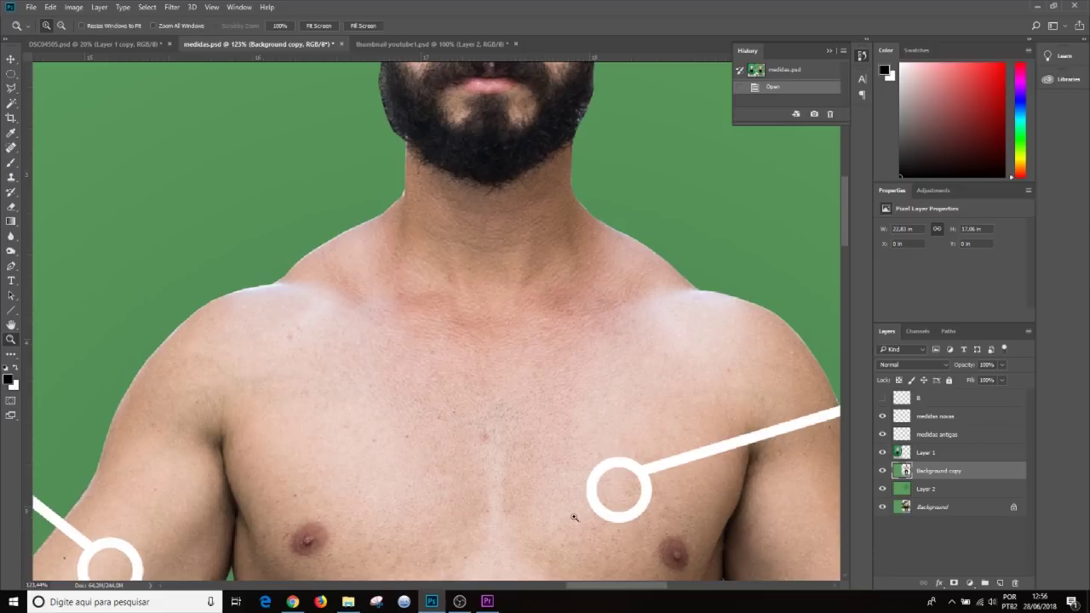
left_click_drag(621, 589, 369, 575)
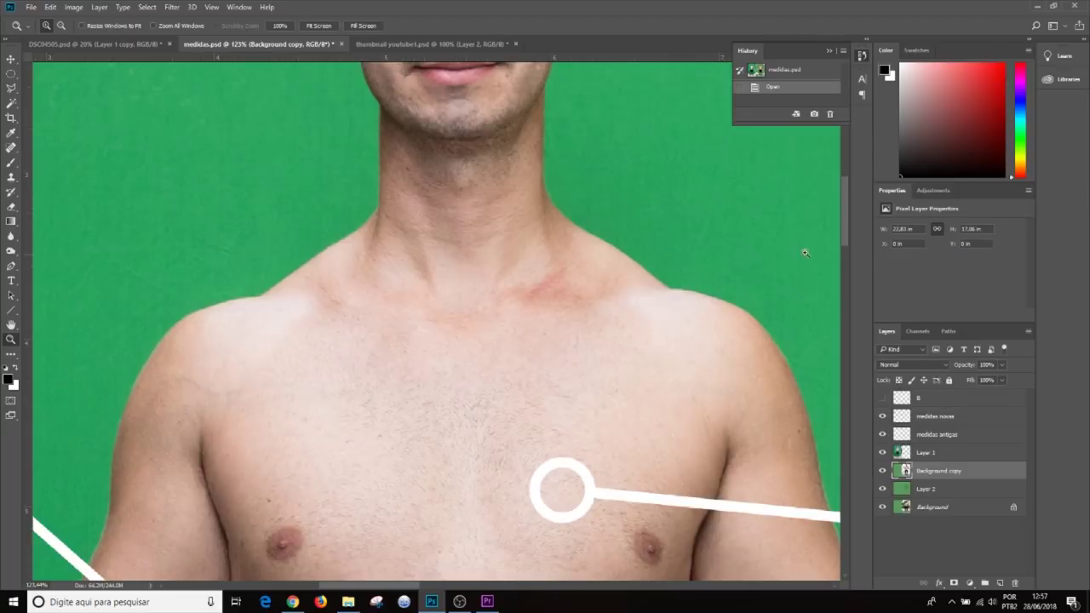
left_click_drag(845, 211, 845, 230)
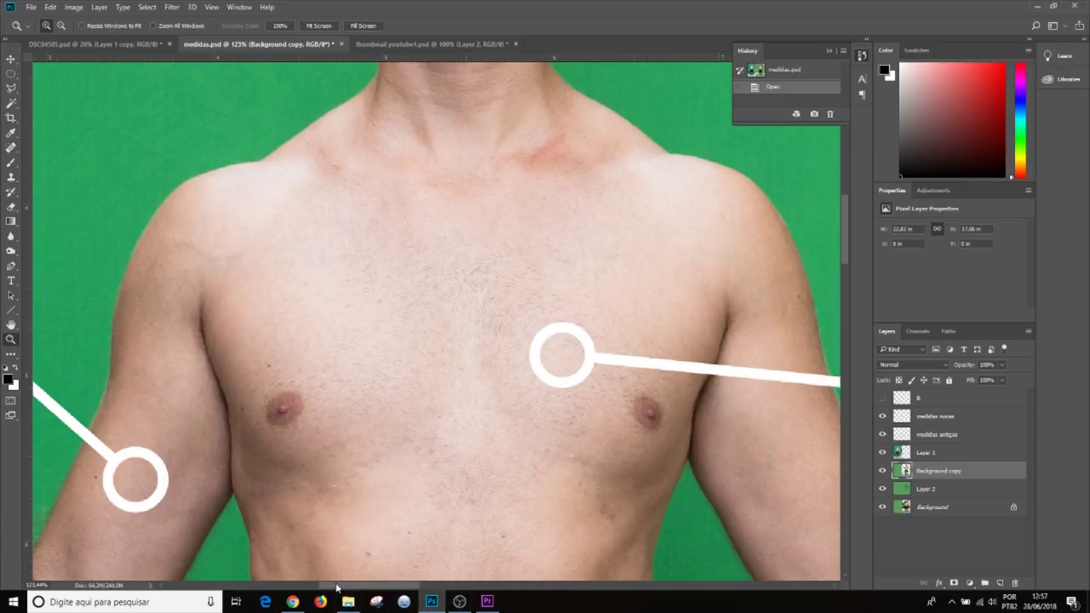
left_click_drag(349, 588, 608, 599)
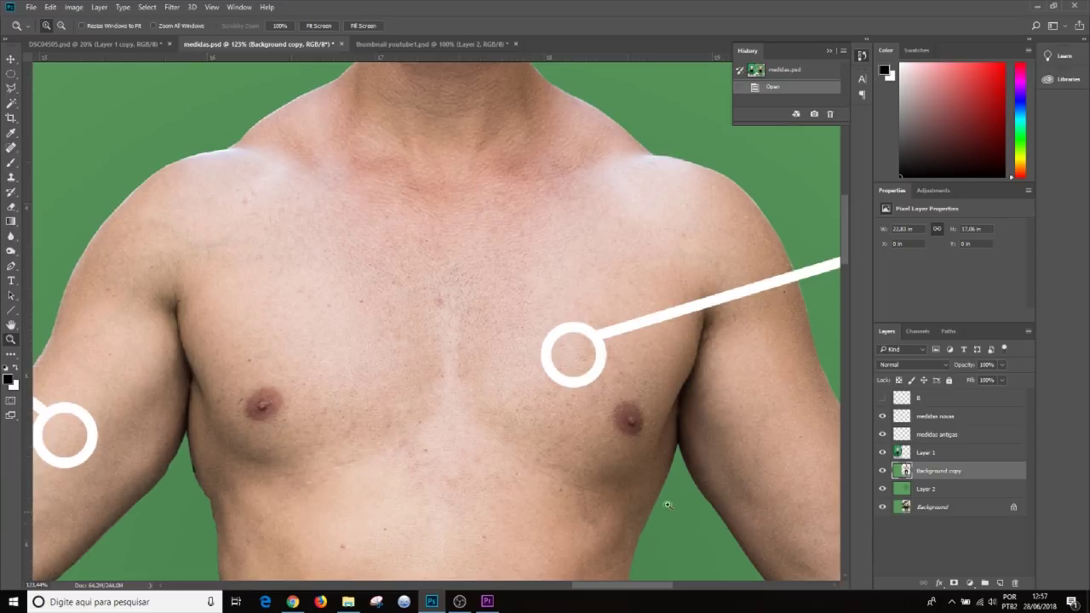
Step: Bring up DSC04505.psd and compare the flexed figures' chests close up, toggling Layer 1 copy over the bearded figure
left_click(104, 44)
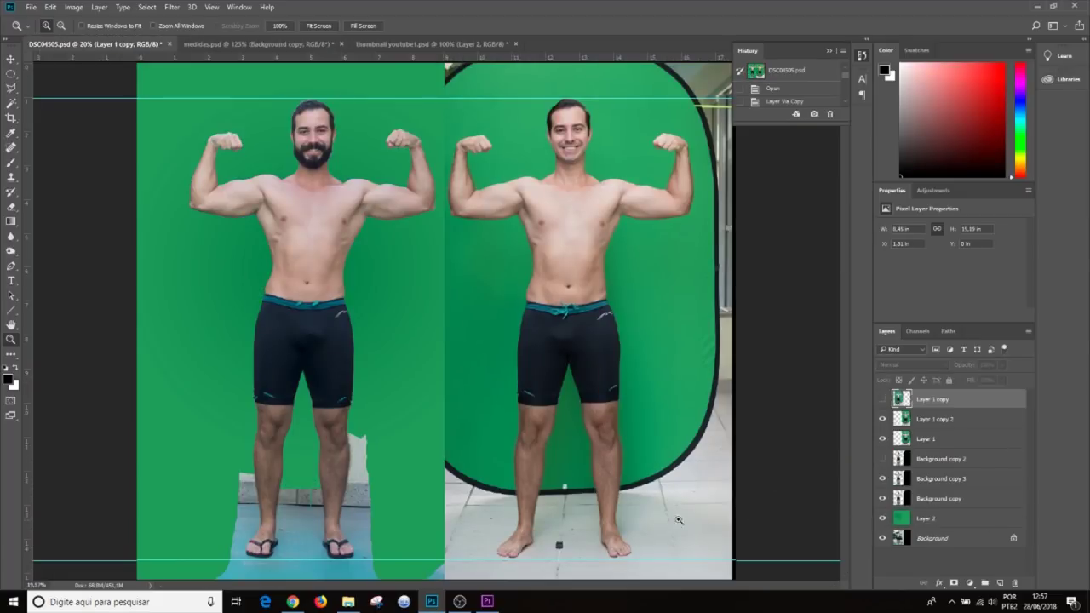
left_click_drag(504, 175, 643, 269)
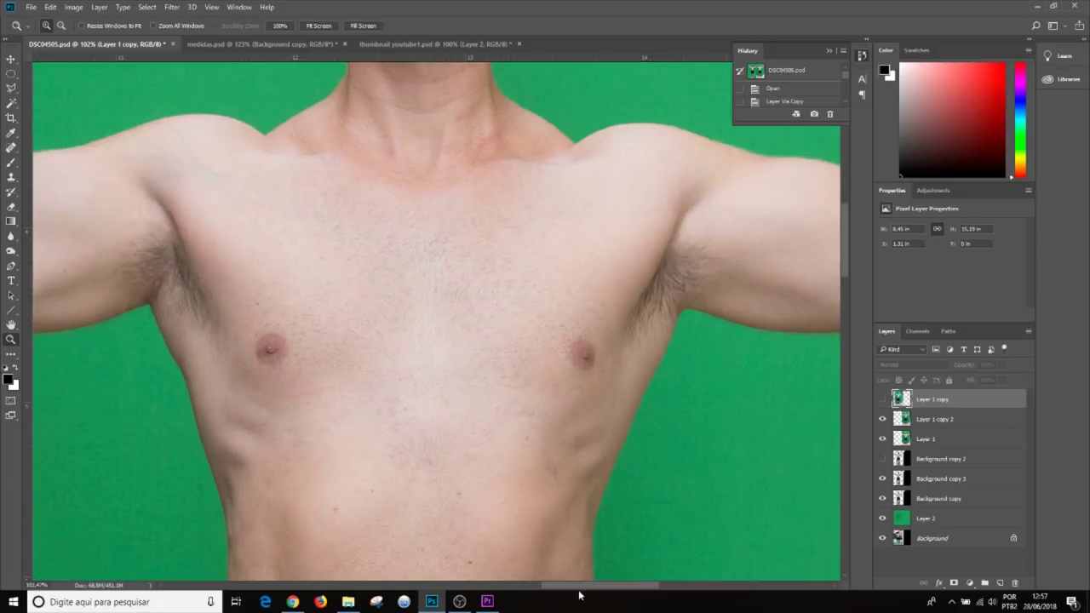
left_click_drag(597, 589, 412, 601)
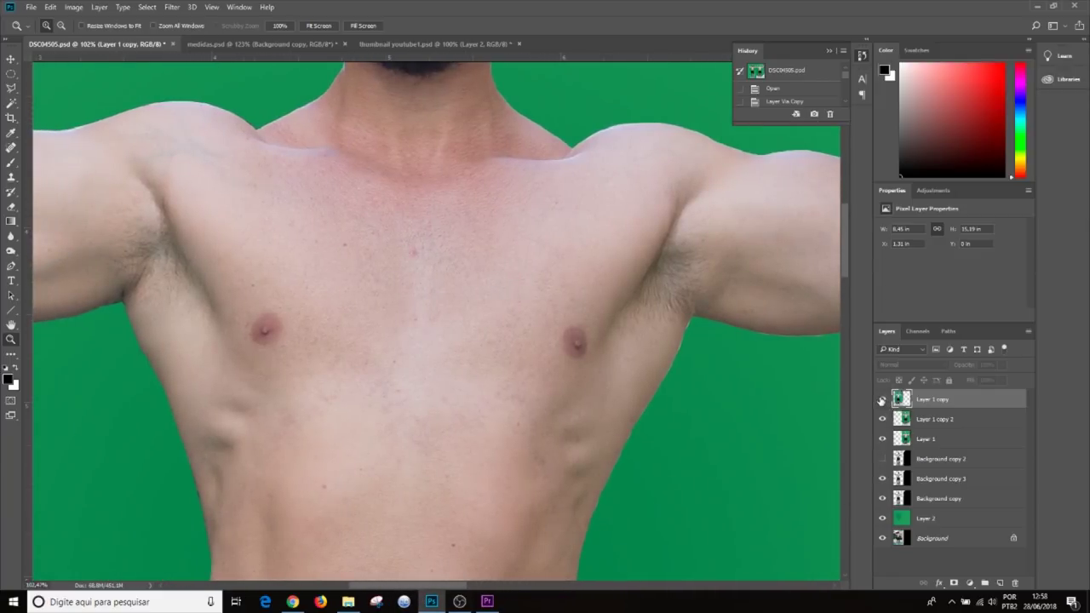
left_click(882, 400)
left_click(882, 400)
Step: Compare the flexed arm on the canvas's outer left side by showing and hiding Layer 1 copy over the bearded figure
left_click_drag(848, 261, 847, 251)
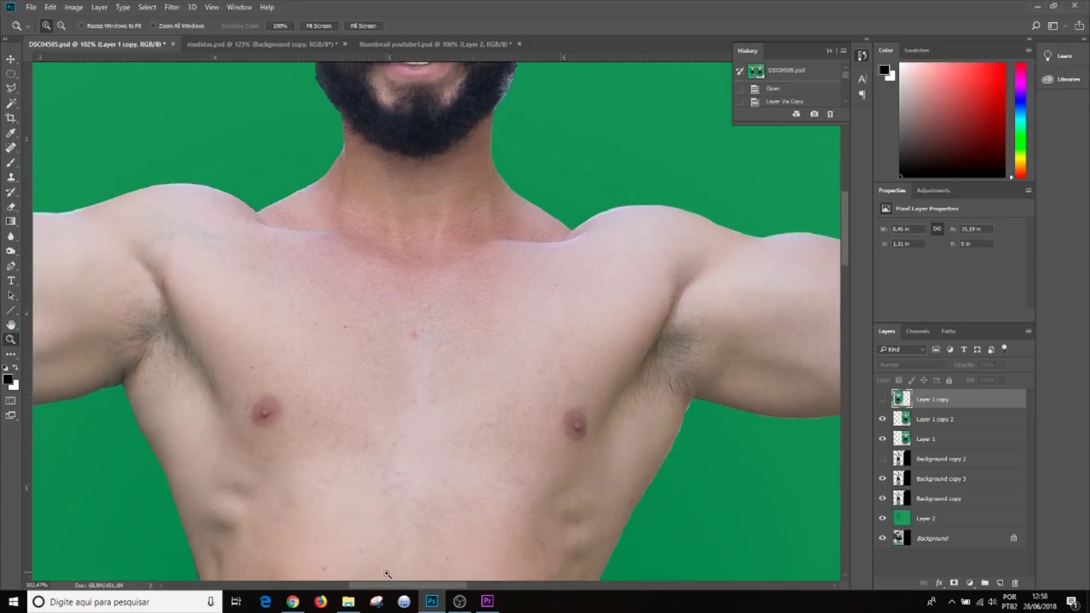
left_click_drag(408, 588, 355, 586)
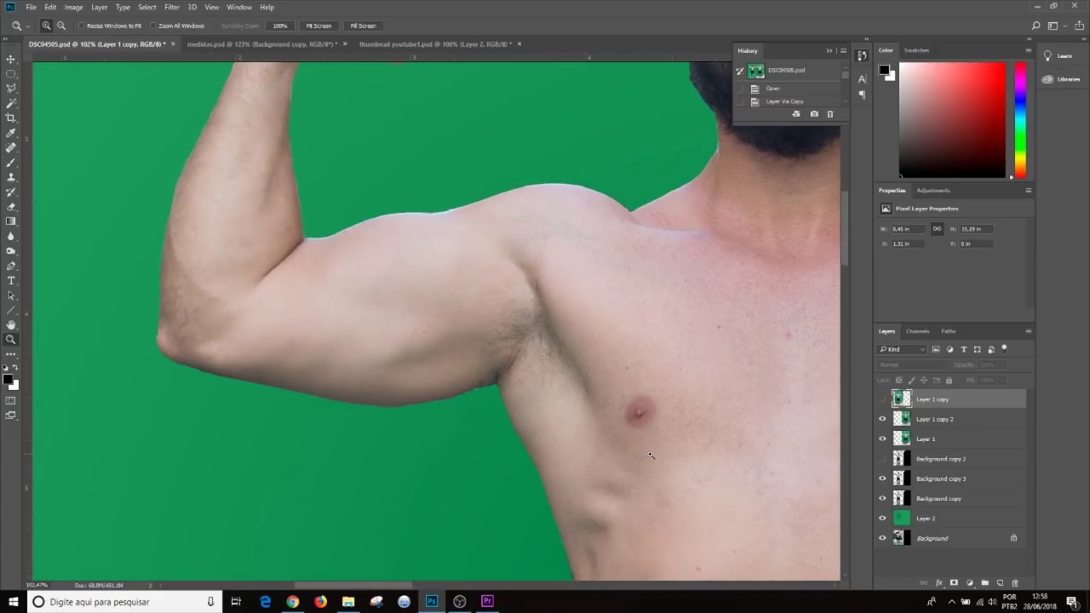
left_click(882, 399)
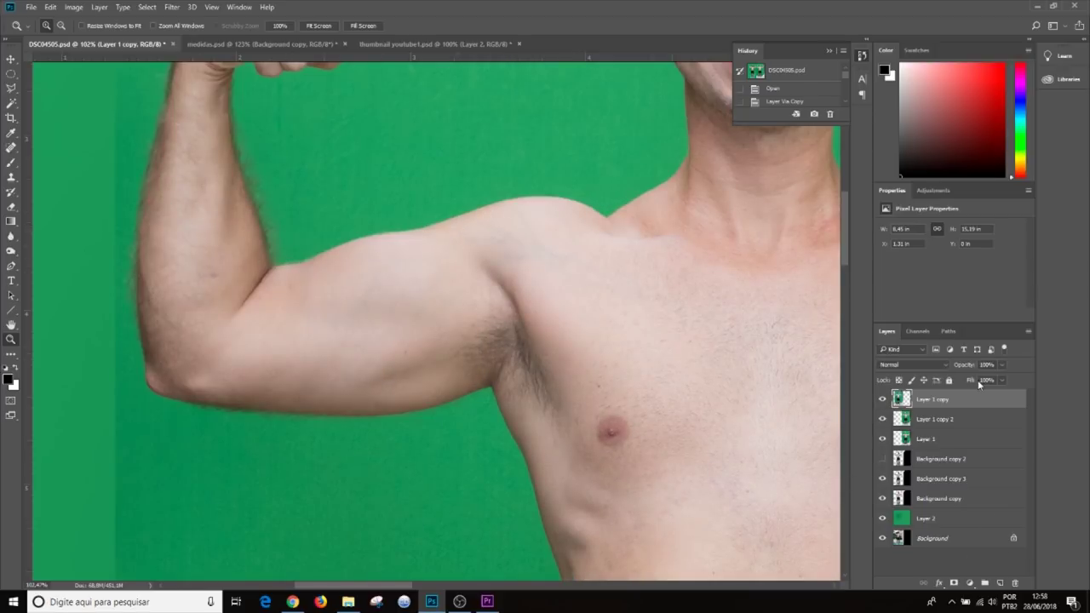
left_click(882, 400)
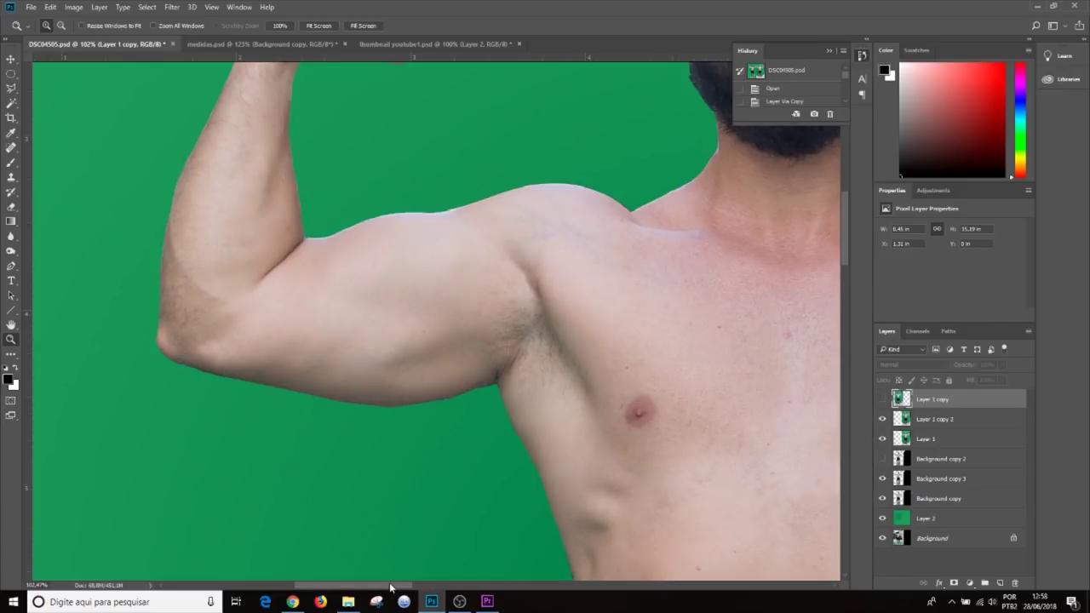
Step: Compare the bearded figure's other flexed arm with Layer 1 copy shown and hidden, and return to the whole image
left_click_drag(395, 589, 528, 587)
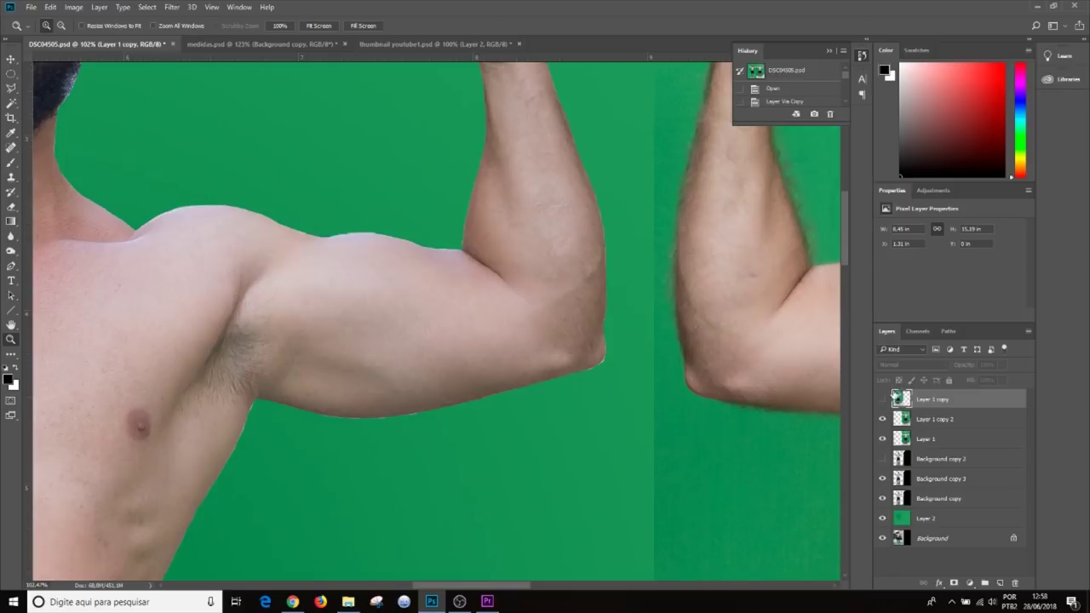
left_click(882, 400)
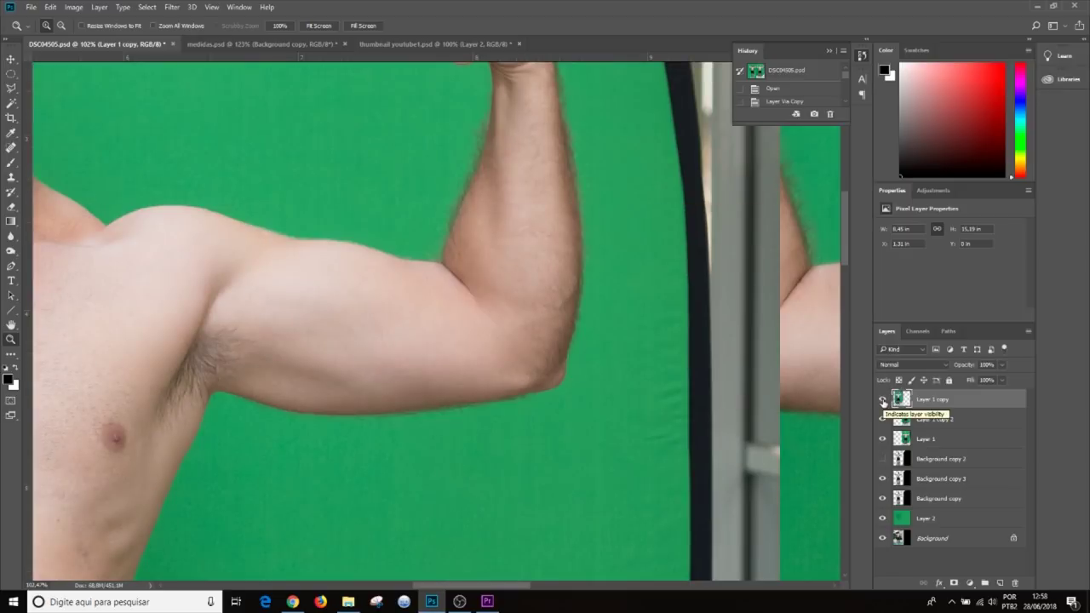
left_click(882, 399)
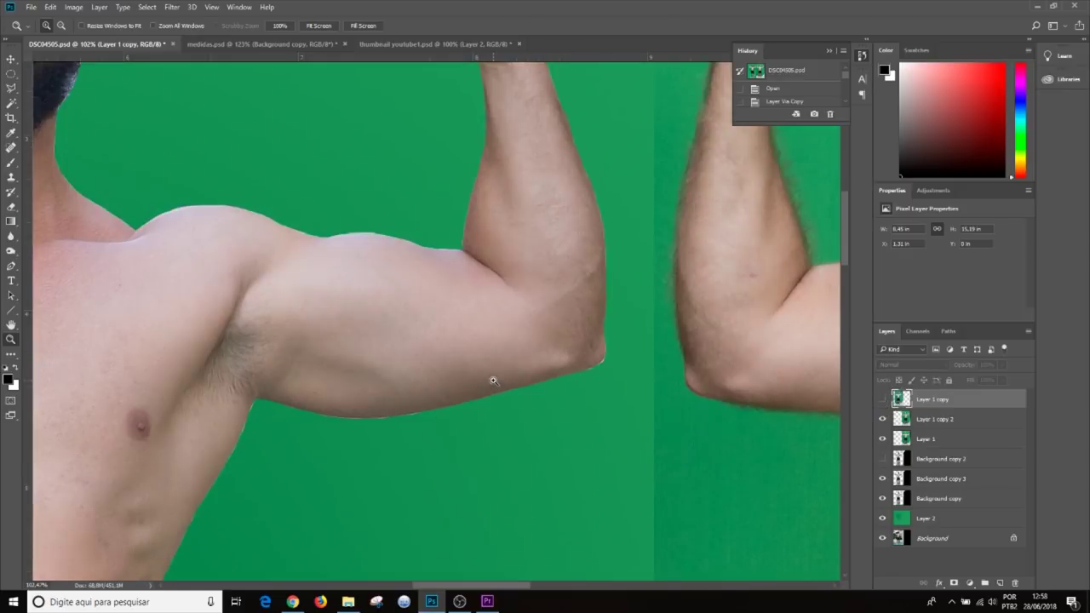
right_click(494, 383)
left_click(521, 388)
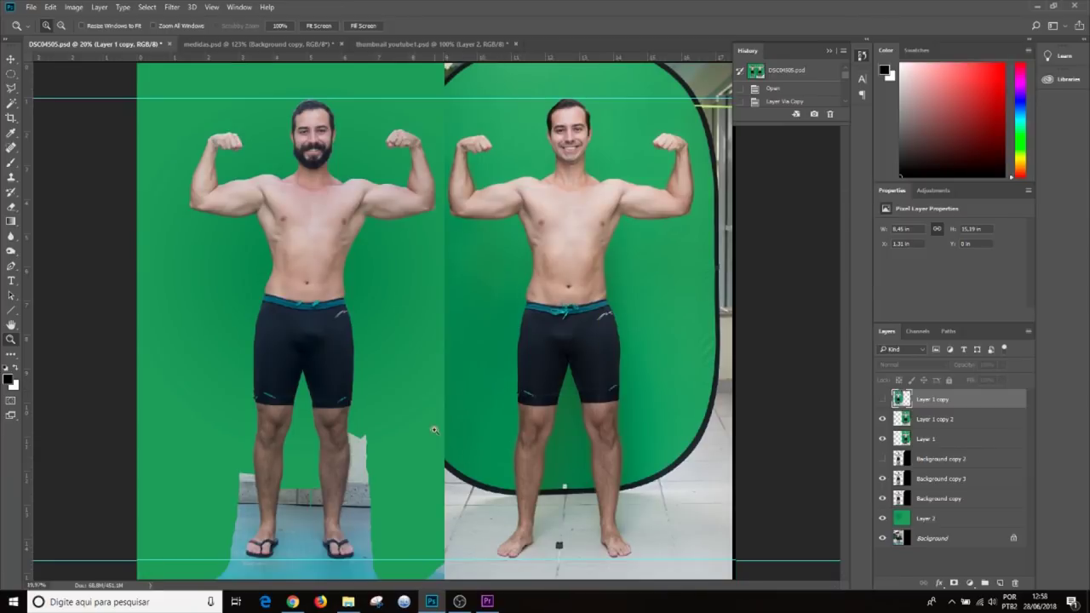
Step: Select an elliptical area over the front of the bearded figure's shorts and darken it to black with Curves on Background copy 3
key("m")
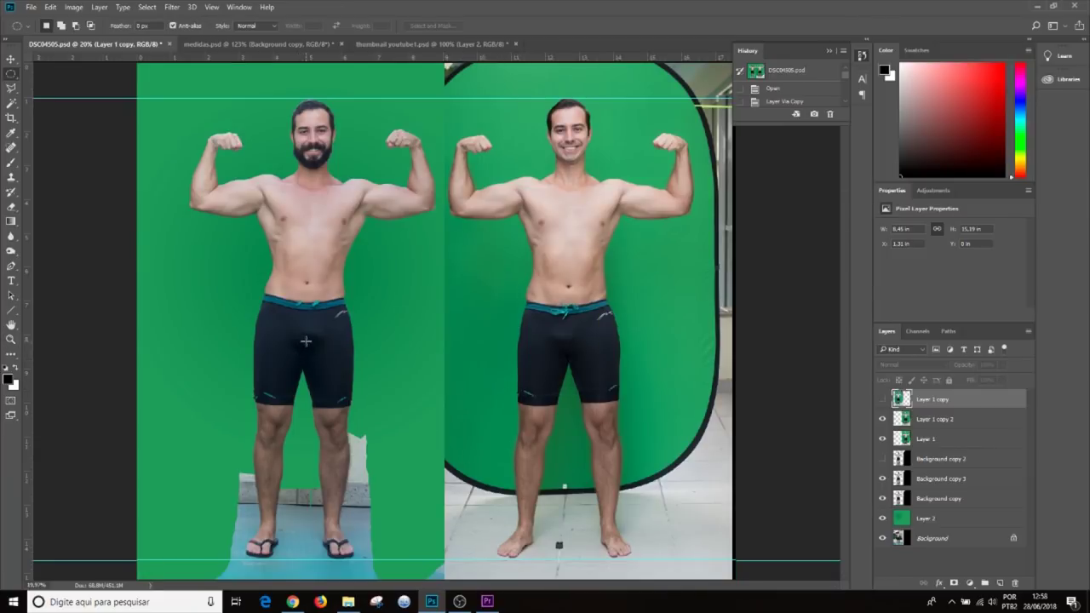
left_click_drag(306, 341, 337, 368)
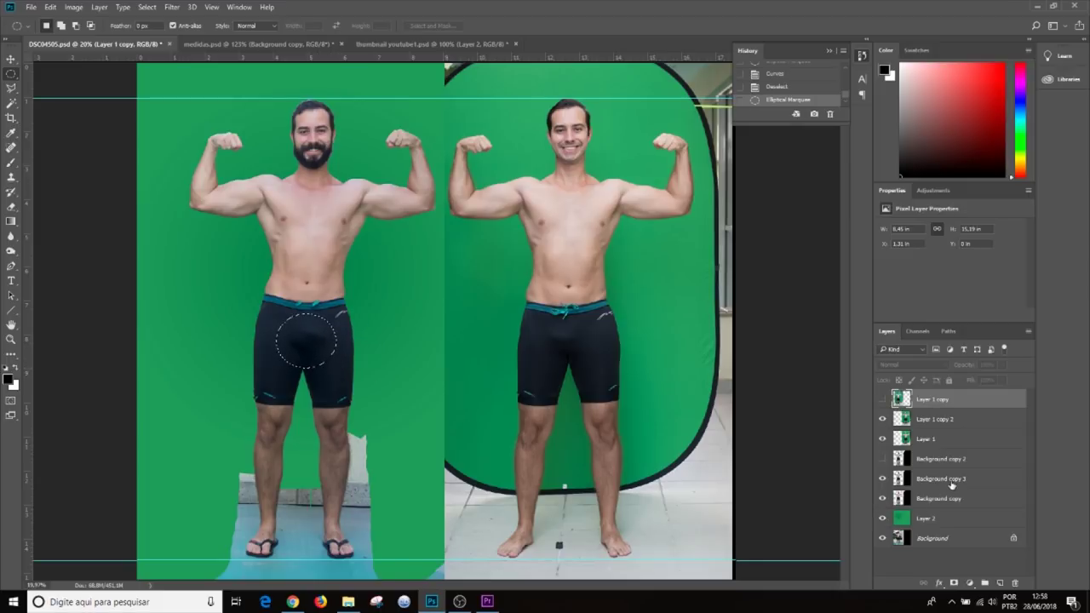
left_click(955, 481)
key("ctrl+m")
left_click_drag(872, 247, 873, 342)
left_click(1054, 175)
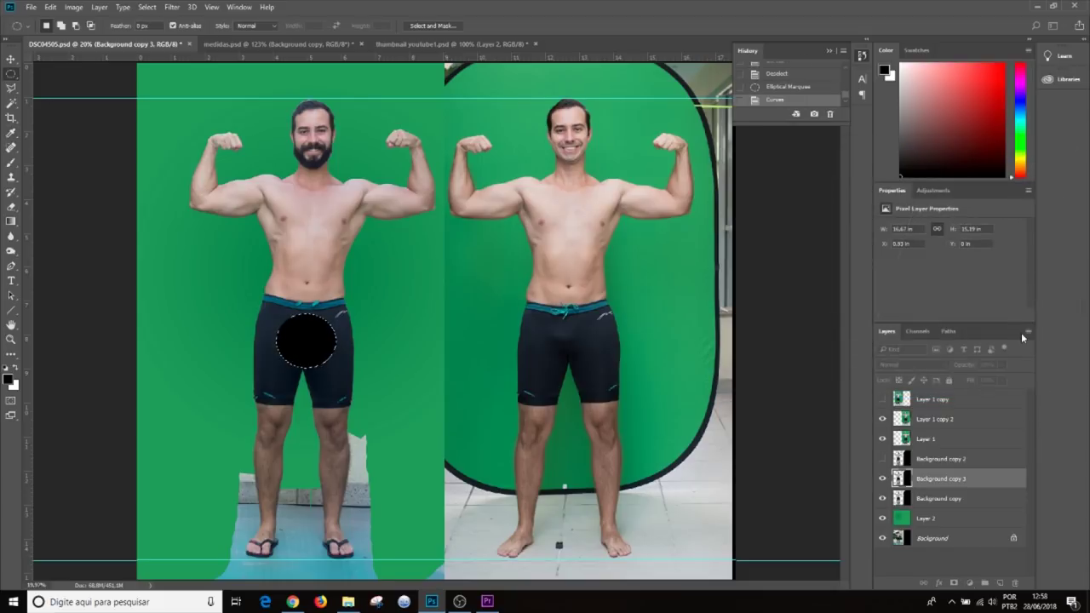
Step: Black out an elliptical area over the clean-shaven figure's shorts with Curves on Layer 1 copy 2, and clear the selection
left_click(957, 419)
left_click_drag(589, 326, 535, 380)
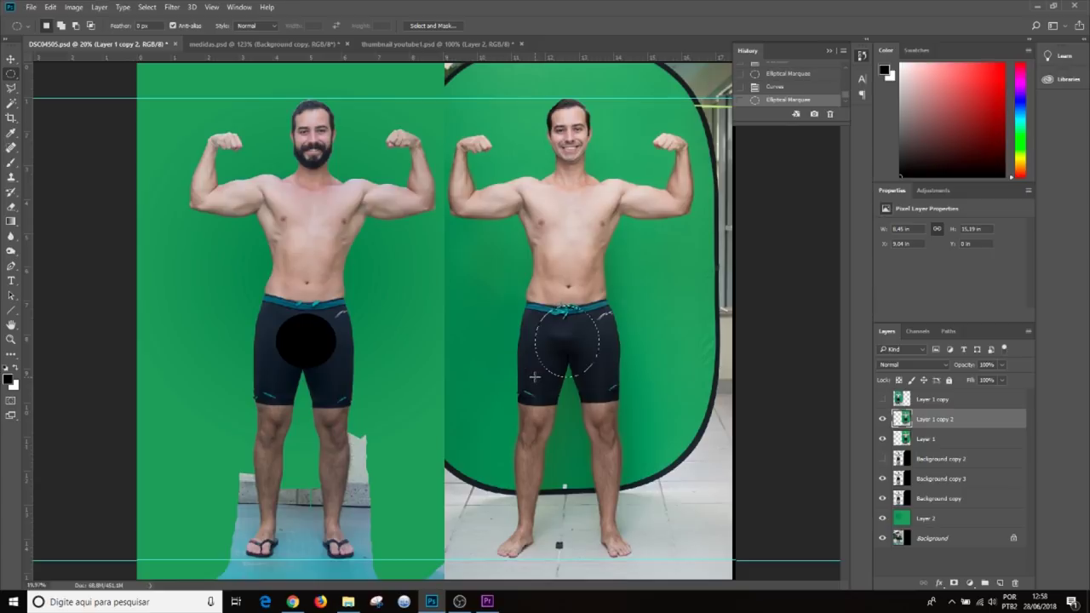
key("ctrl+m")
left_click_drag(886, 234, 886, 321)
left_click(1054, 175)
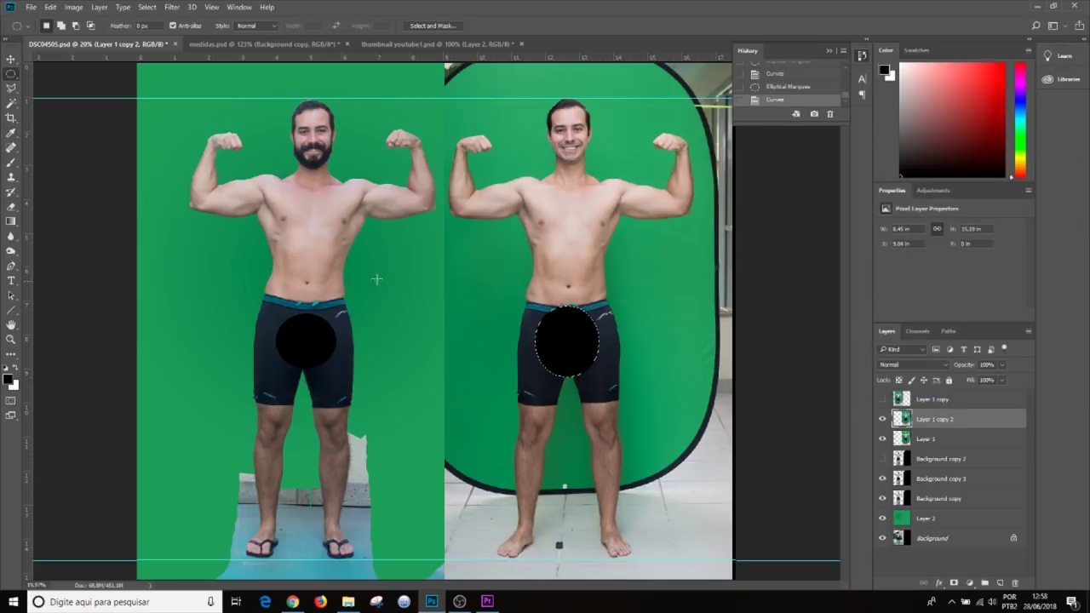
left_click(631, 384)
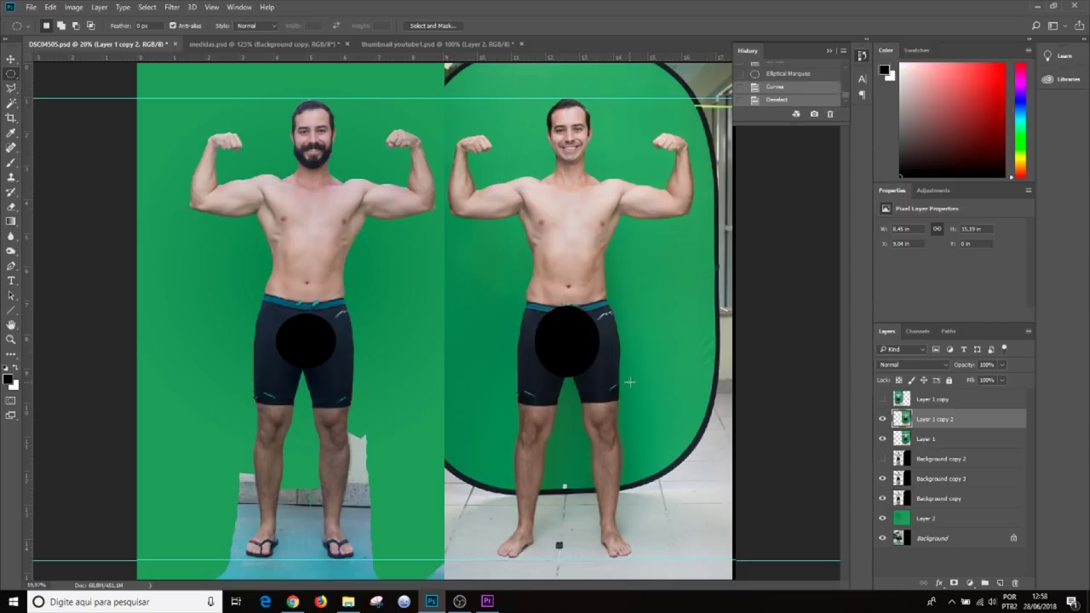
Step: Examine the clean-shaven figure's abdomen and waist up close at 100% zoom
key("z")
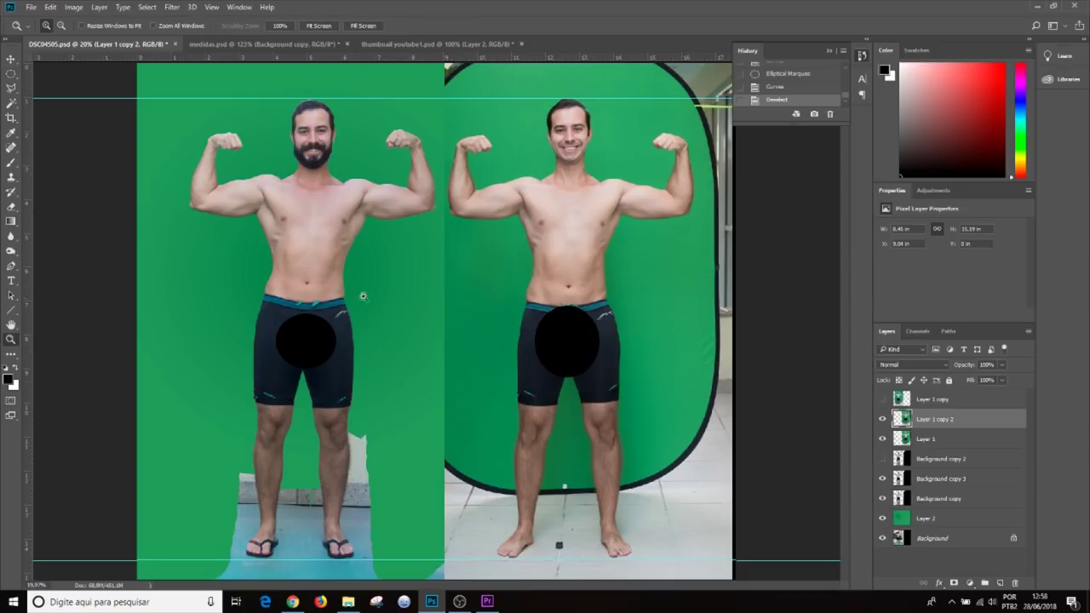
left_click(555, 309)
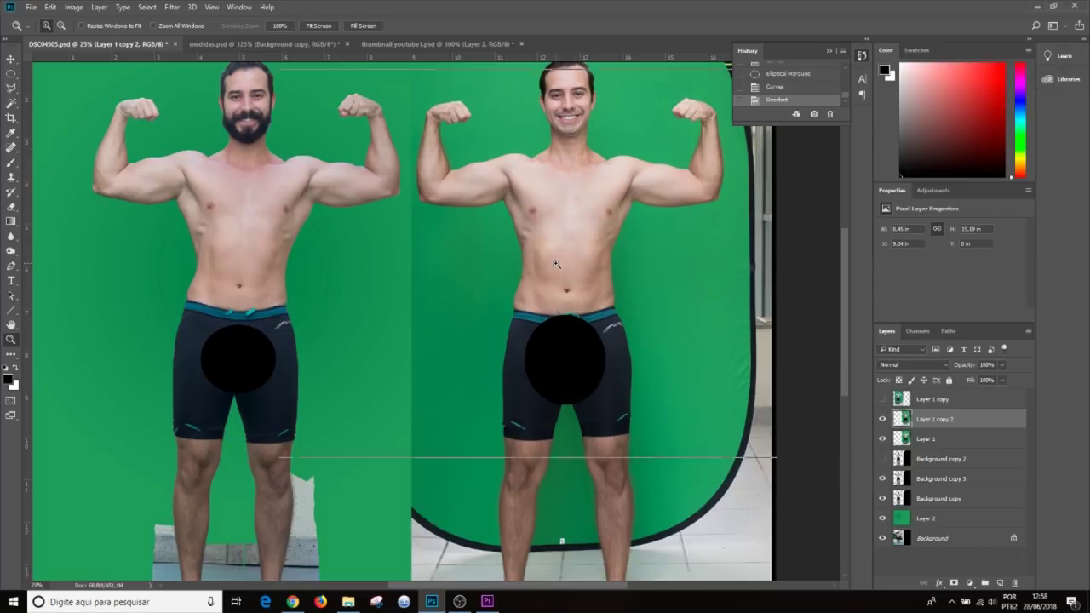
left_click(554, 309)
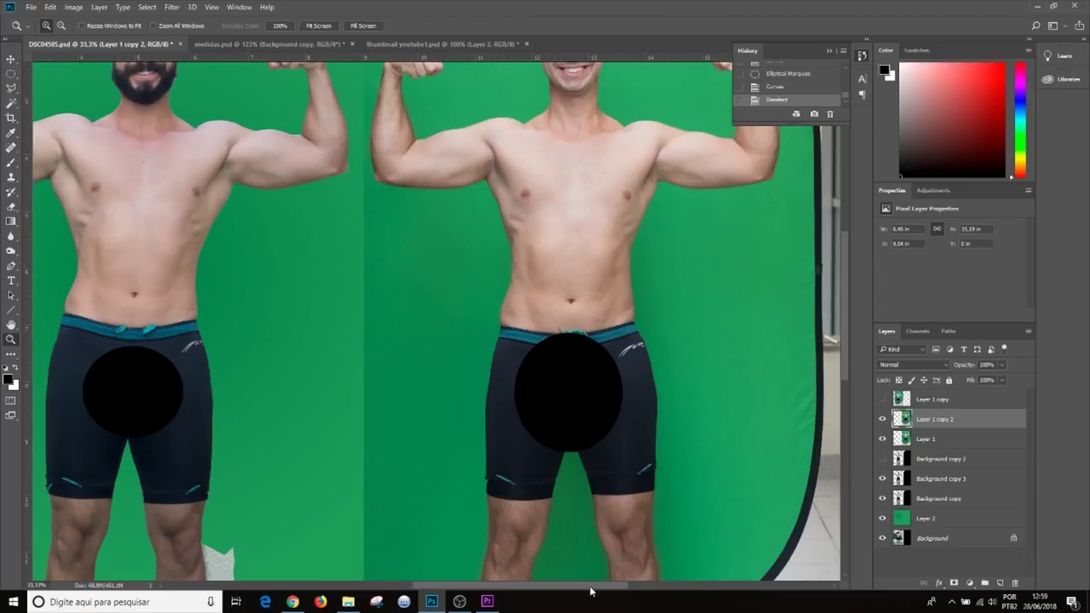
left_click_drag(591, 590, 567, 590)
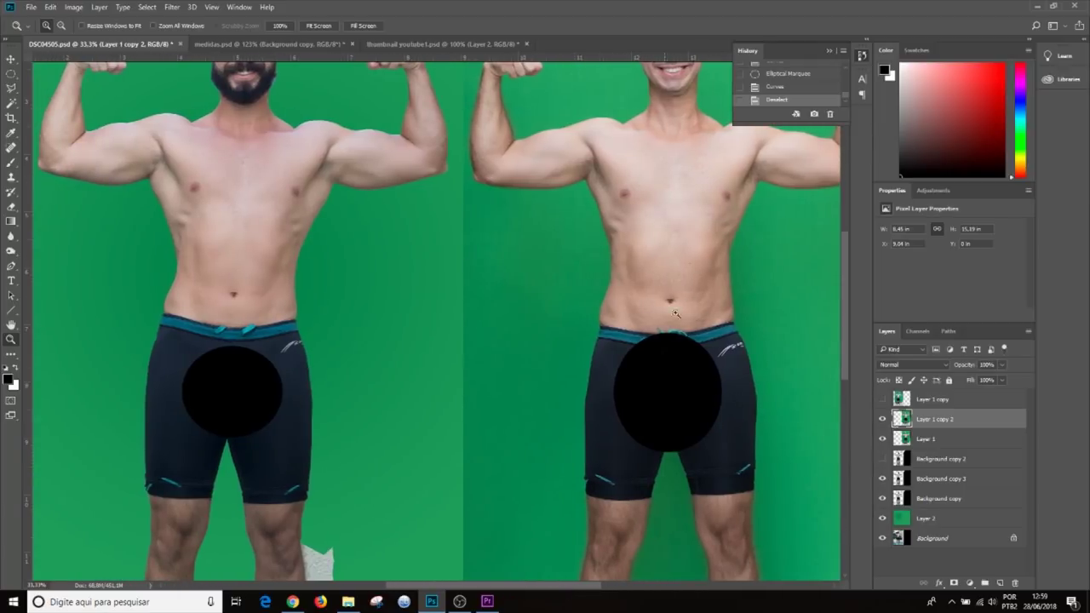
left_click(696, 321)
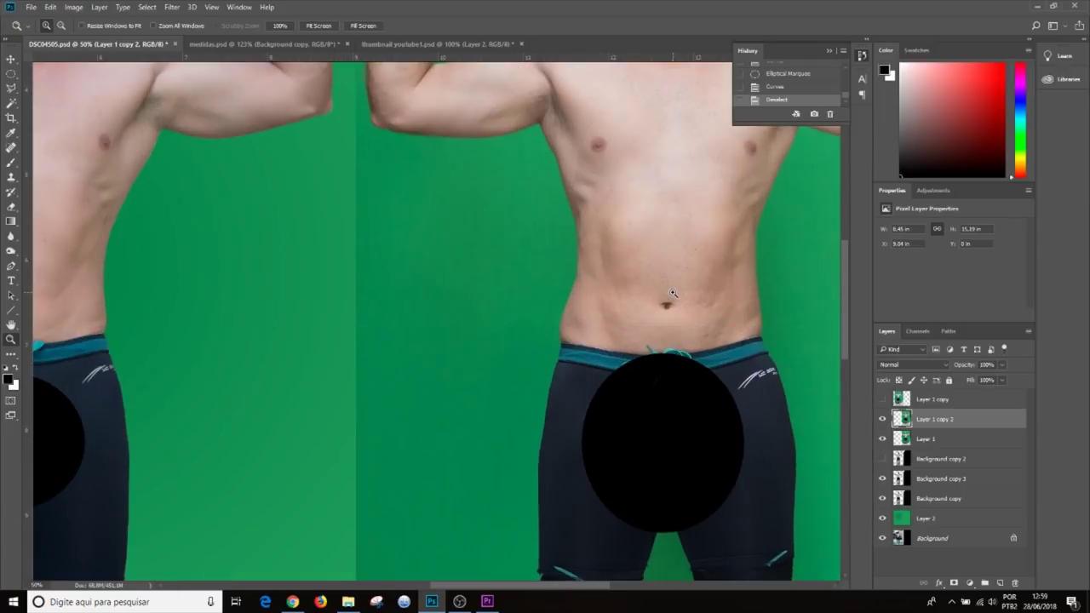
left_click(707, 321)
left_click(685, 282)
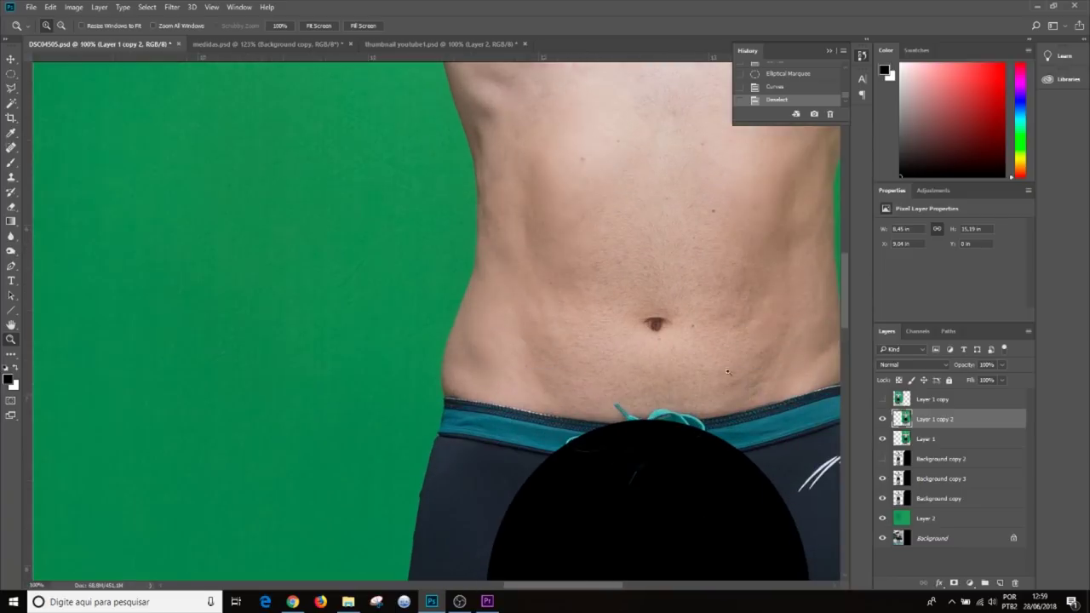
left_click_drag(525, 588, 547, 588)
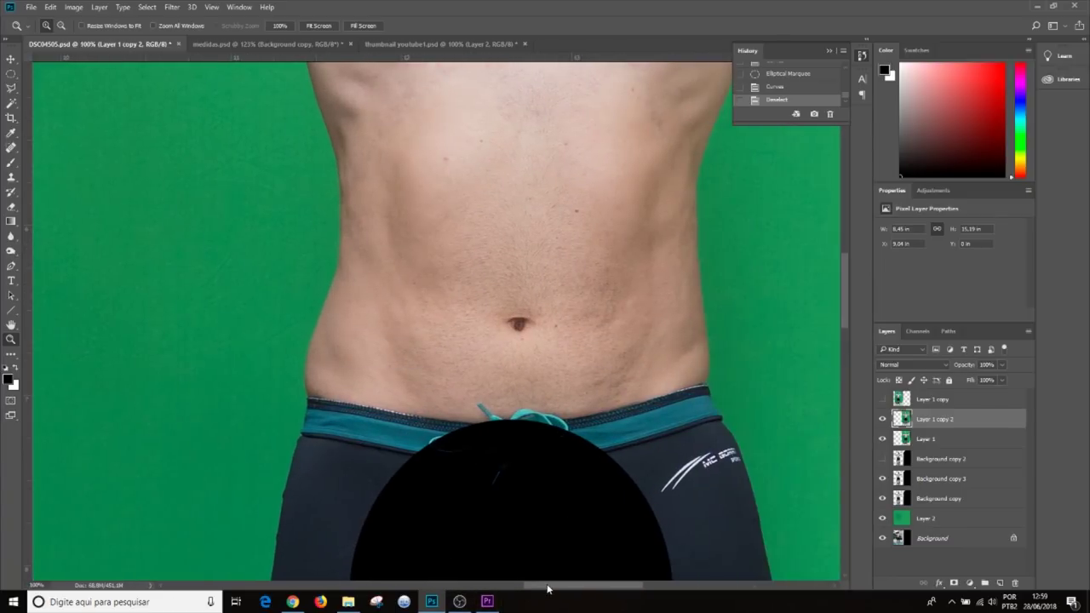
Step: Examine the bearded figure's abdomen and lower chest at the same magnification, and return to the whole image
left_click_drag(613, 590, 438, 588)
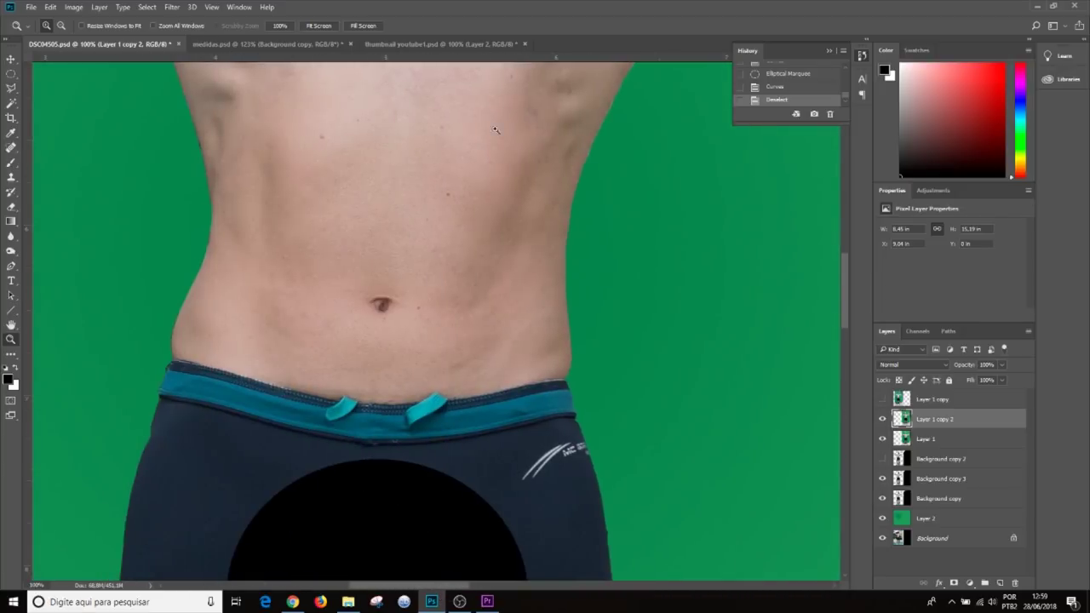
scroll(549, 287, "up", 3)
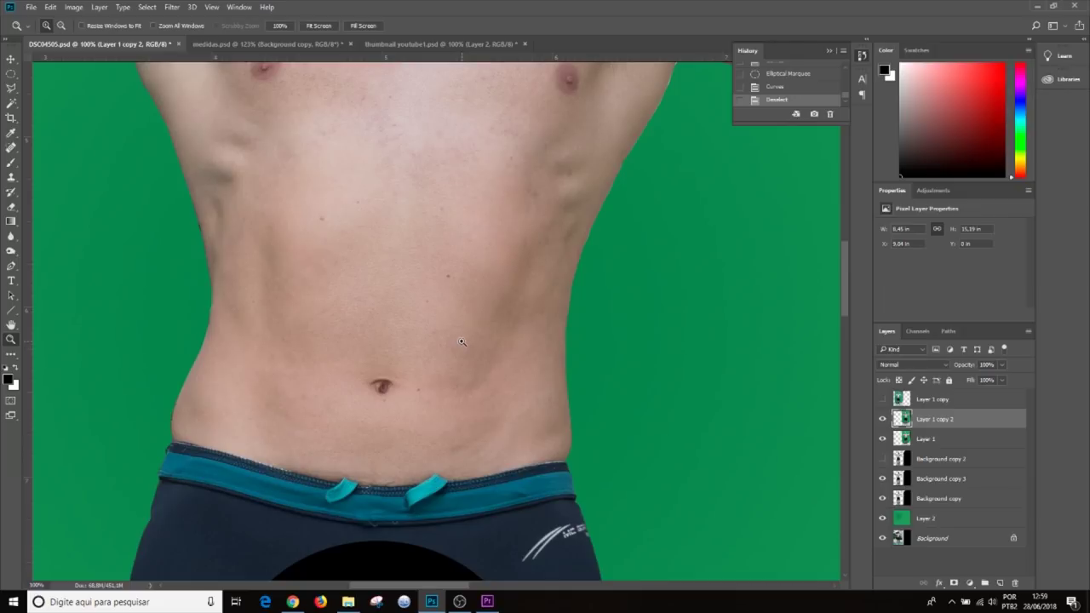
right_click(598, 366)
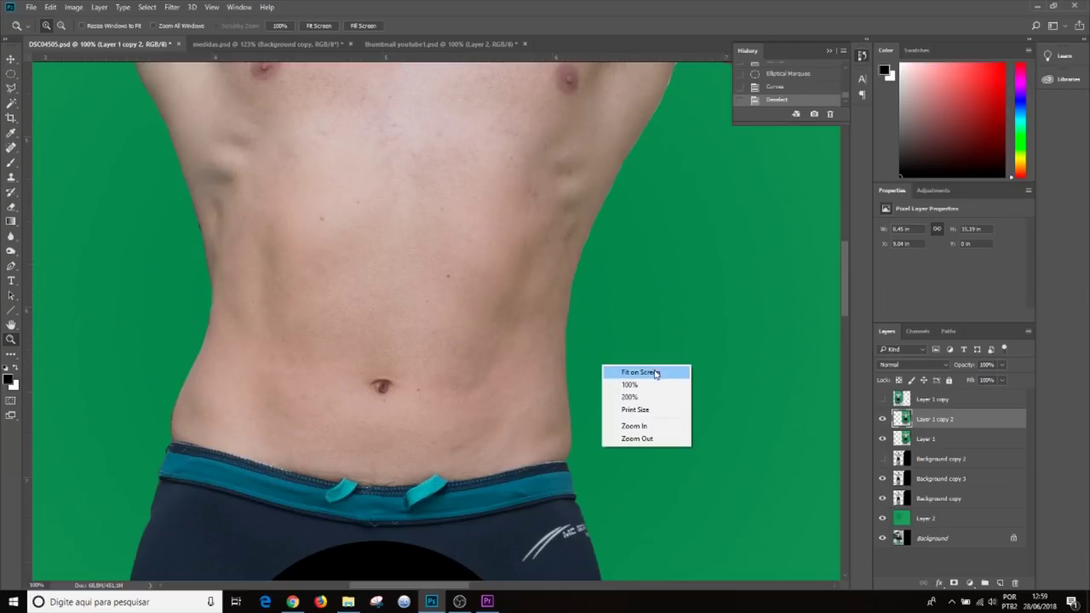
left_click(651, 373)
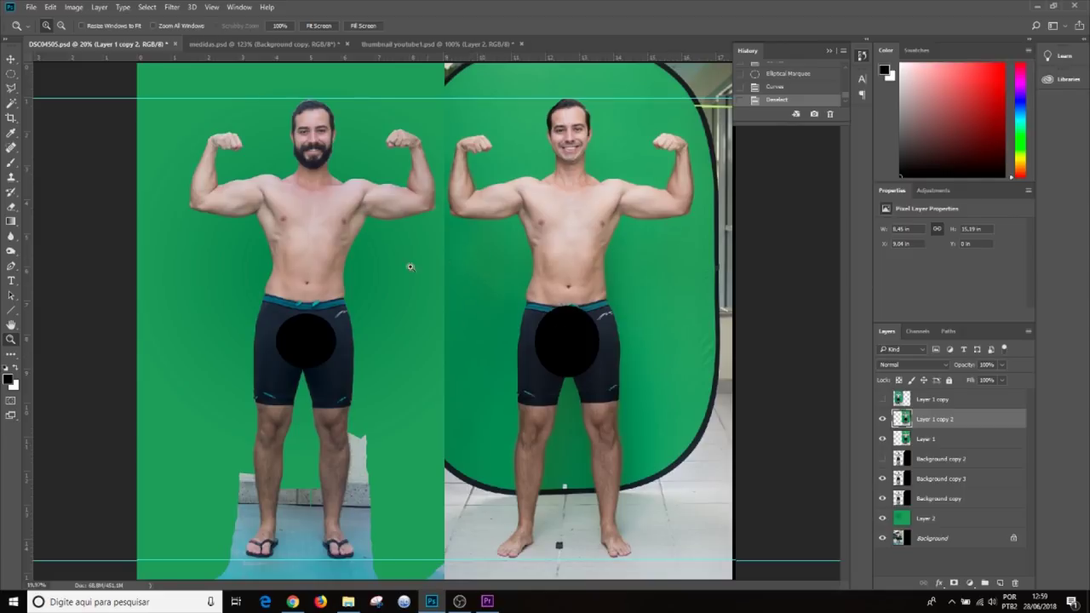
Step: Compare the bearded figure's thighs up close by repeatedly showing and hiding Layer 1 copy, and return to the whole image
left_click_drag(219, 287, 372, 432)
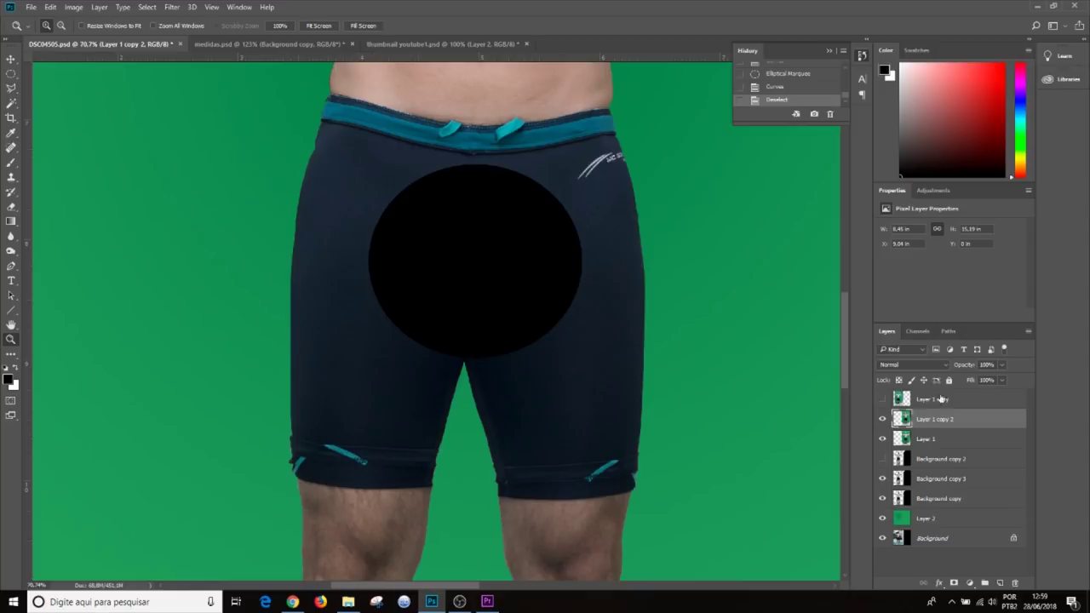
left_click(882, 400)
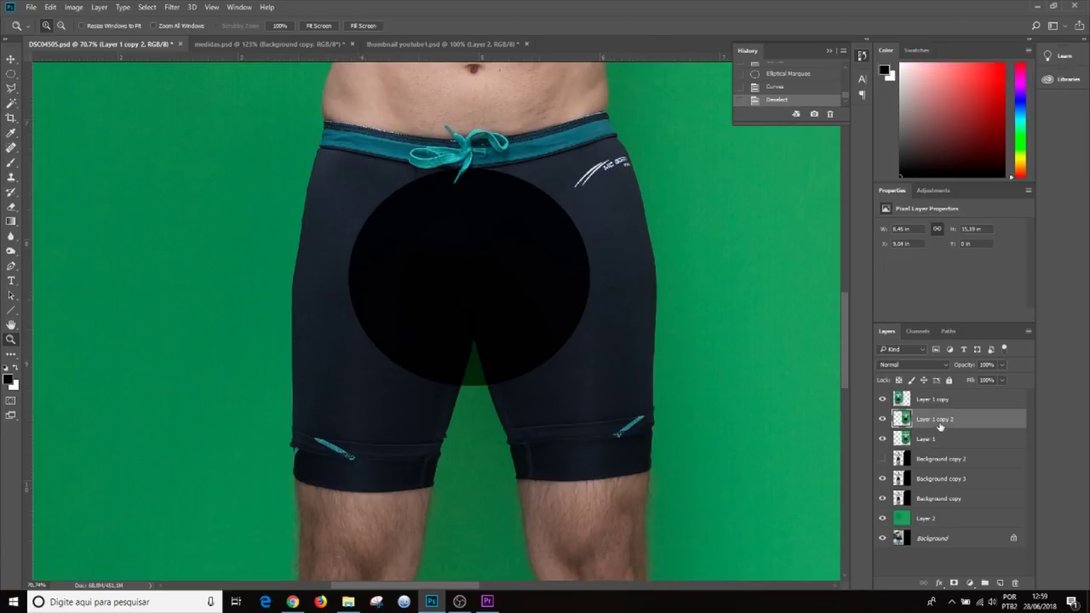
left_click(883, 399)
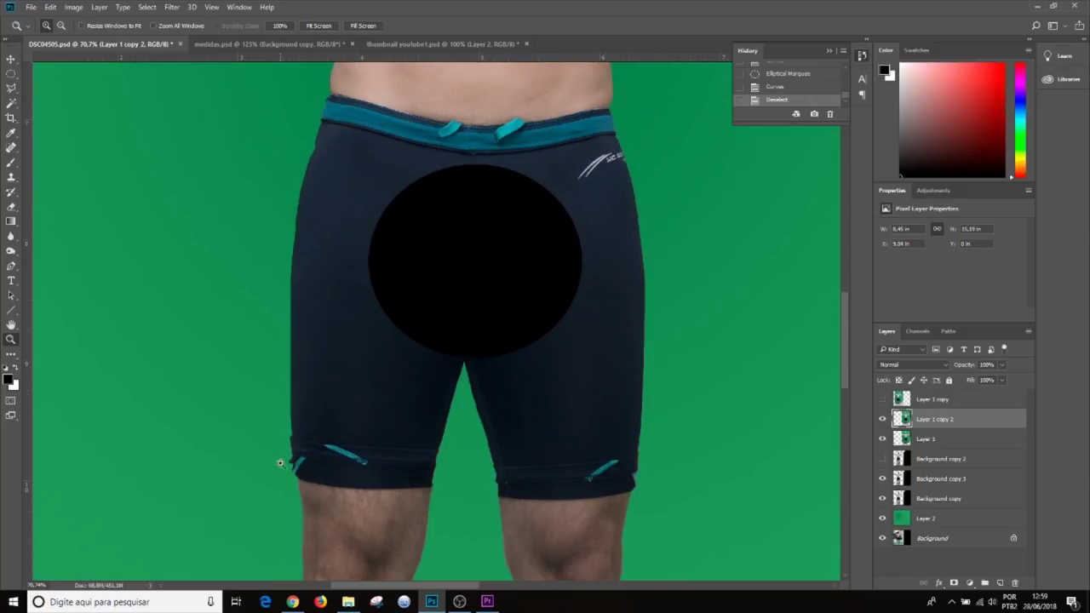
left_click(883, 399)
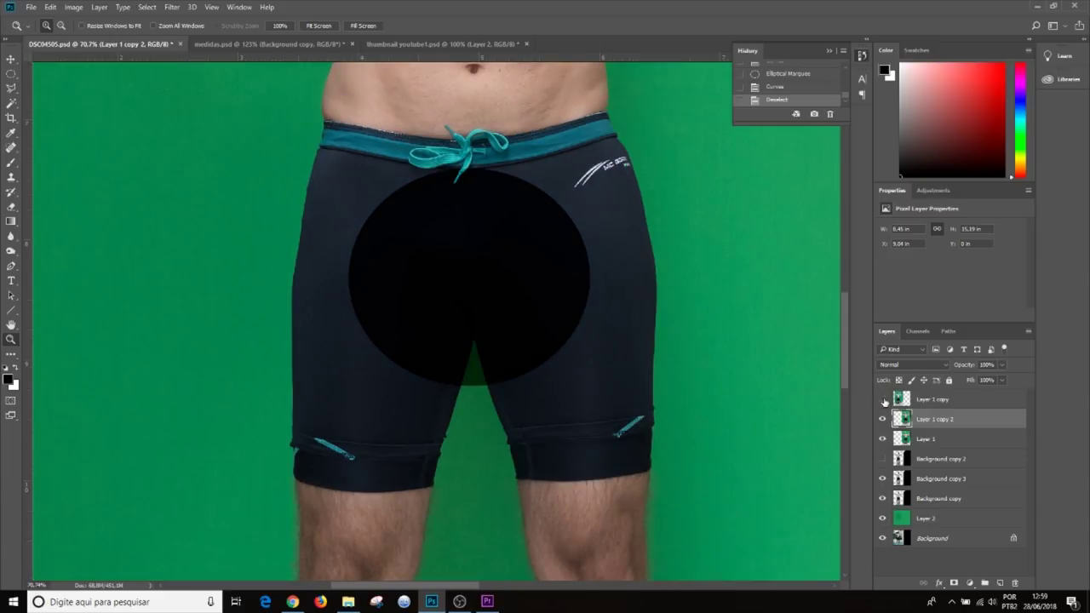
left_click(884, 401)
left_click(883, 399)
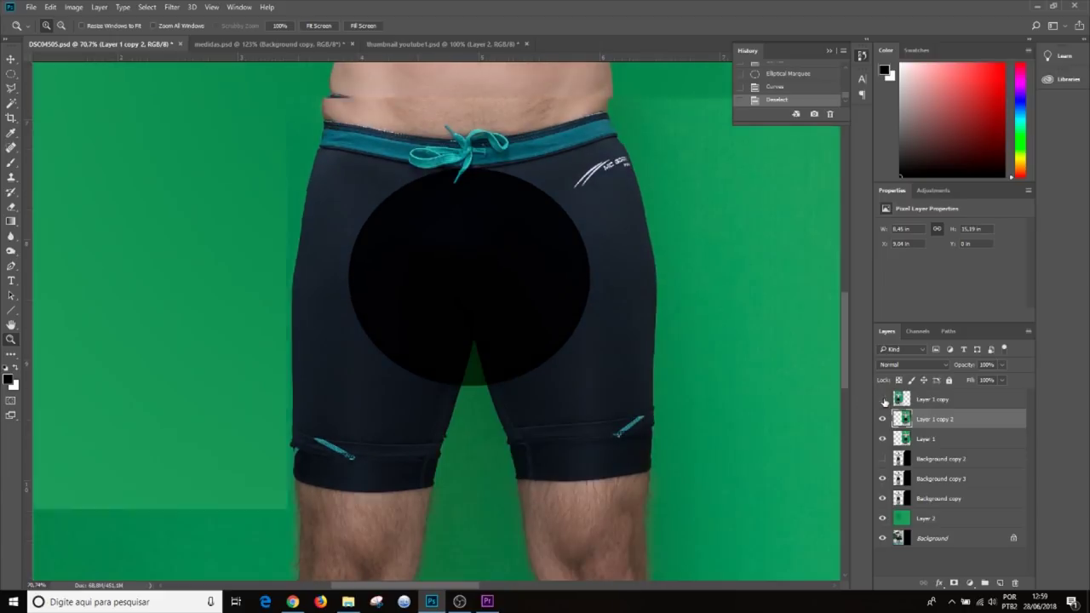
left_click(883, 400)
right_click(586, 249)
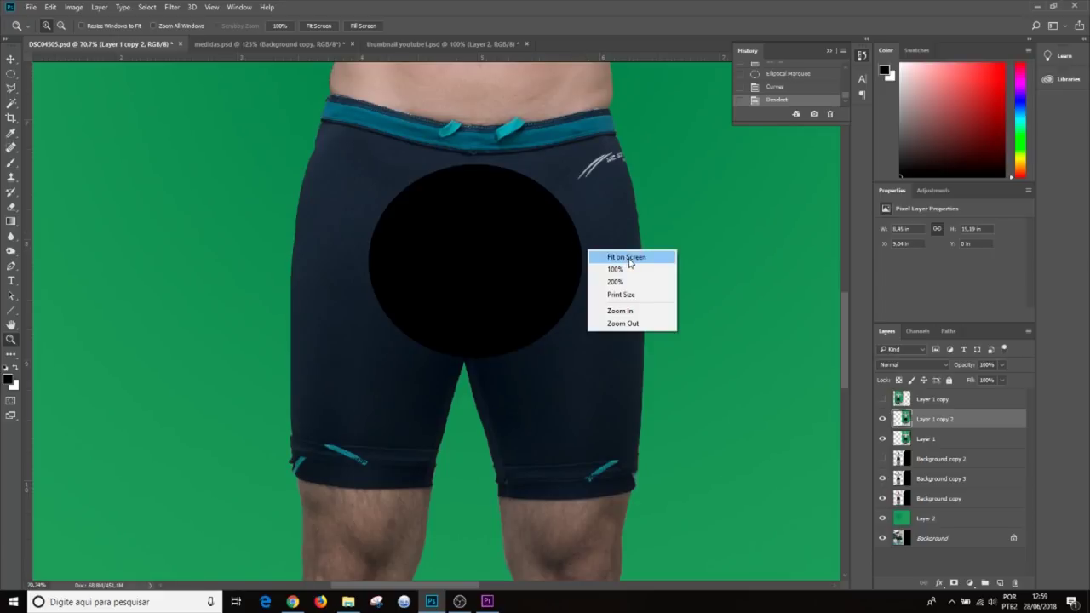
left_click(628, 258)
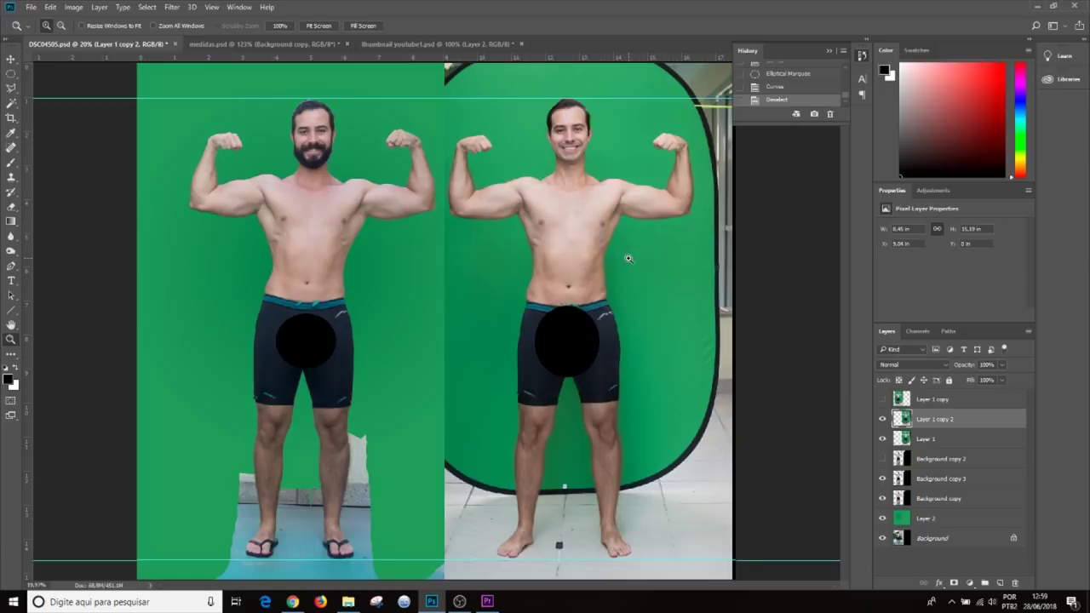
Step: Bring up medidas.psd, fit the whole image on screen and show the topmost layer with the beard measurement
left_click(259, 44)
right_click(508, 253)
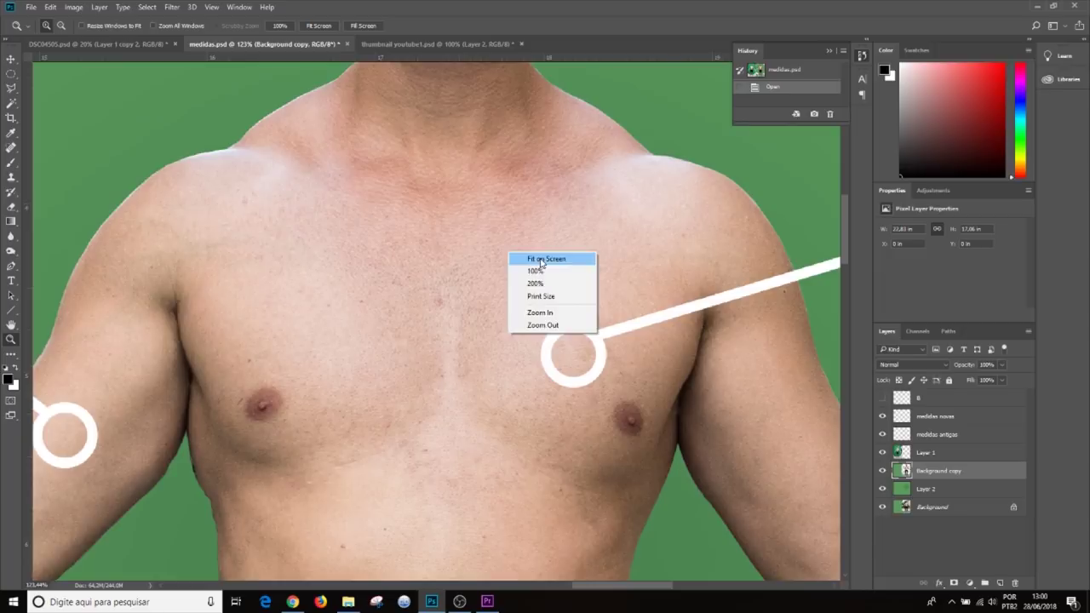
left_click(541, 260)
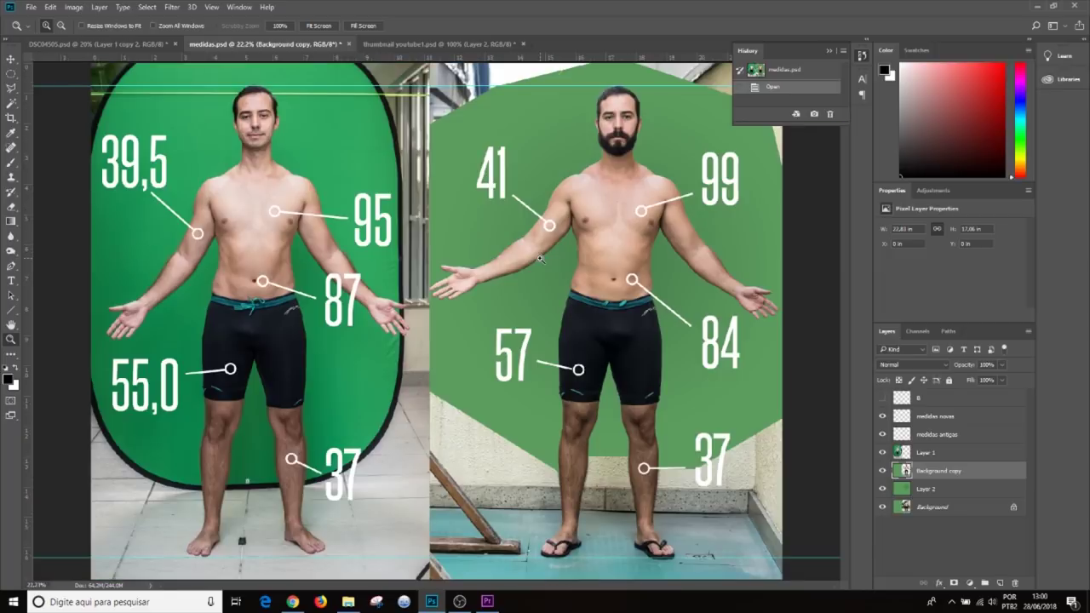
left_click(882, 397)
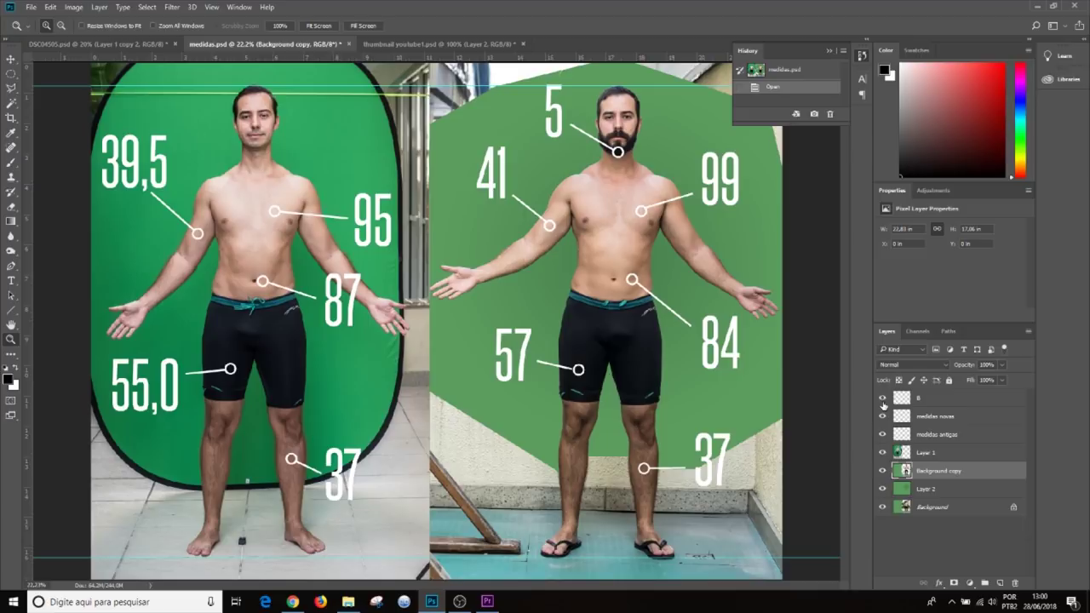
Step: Switch to Chrome with the YouTube channel page
left_click(293, 602)
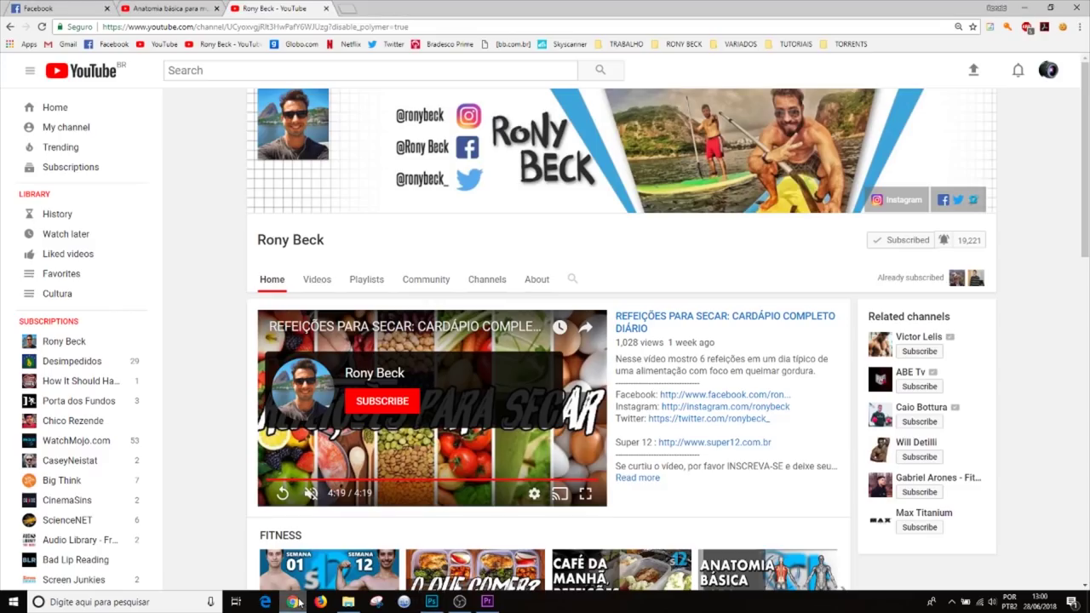